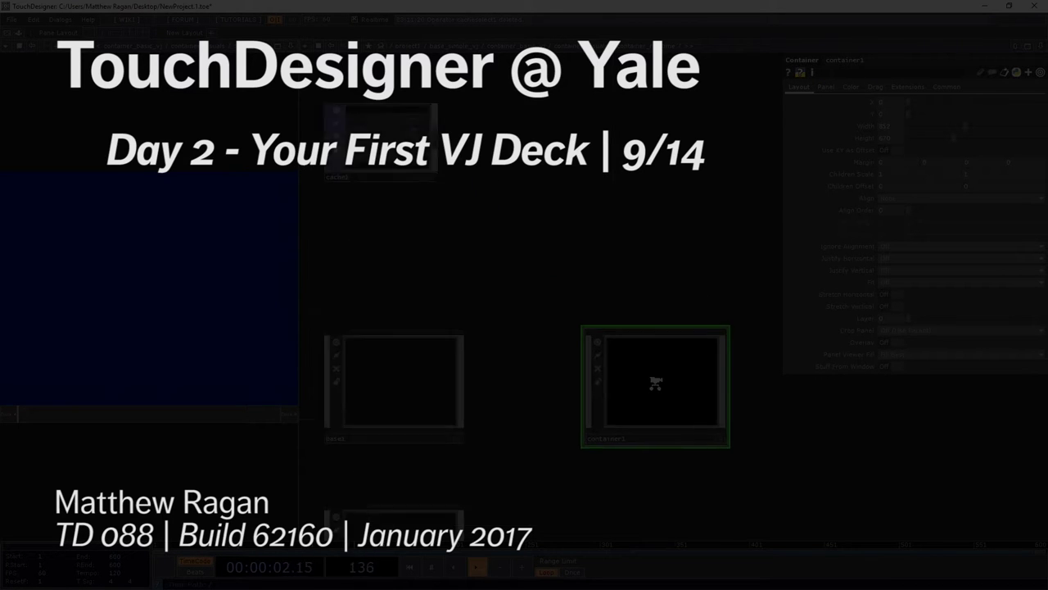
- Go inside container1 and add a Table DAT to its empty network
{"action": "key", "text": "i"}
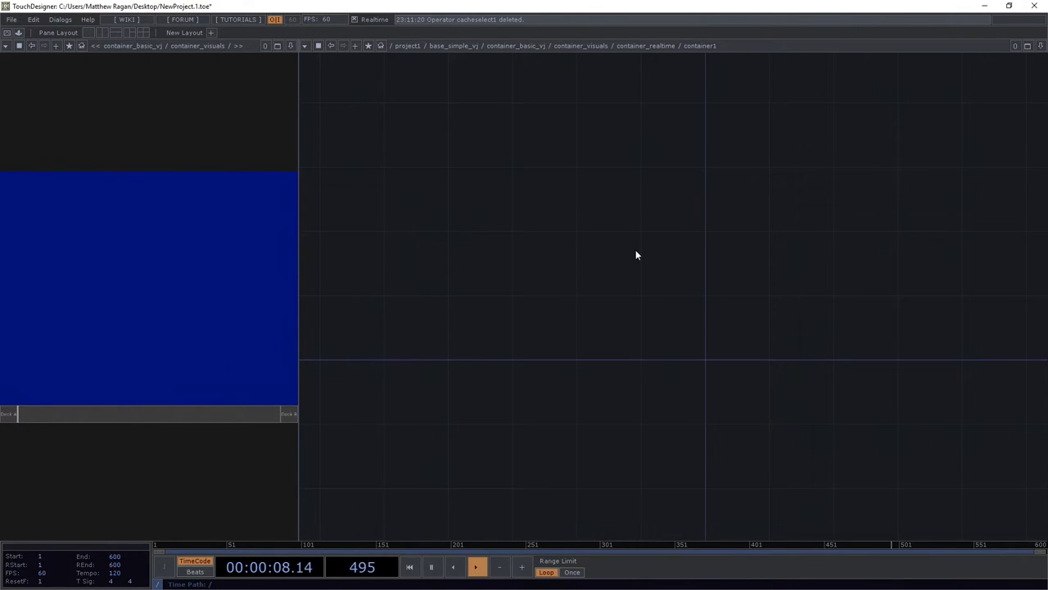
{"action": "key", "text": "Tab"}
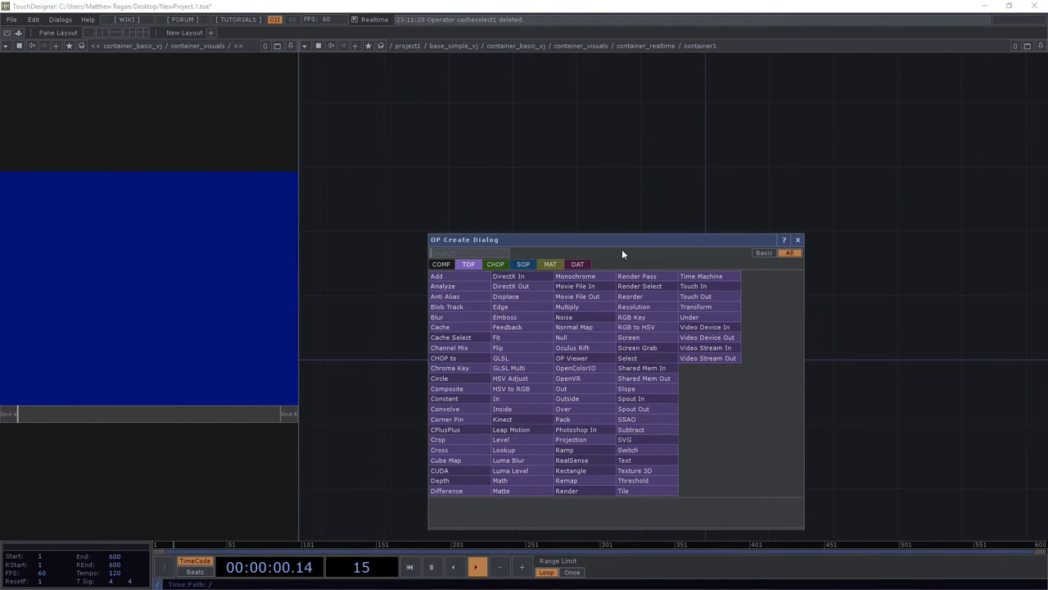
{"action": "type", "text": "ta"}
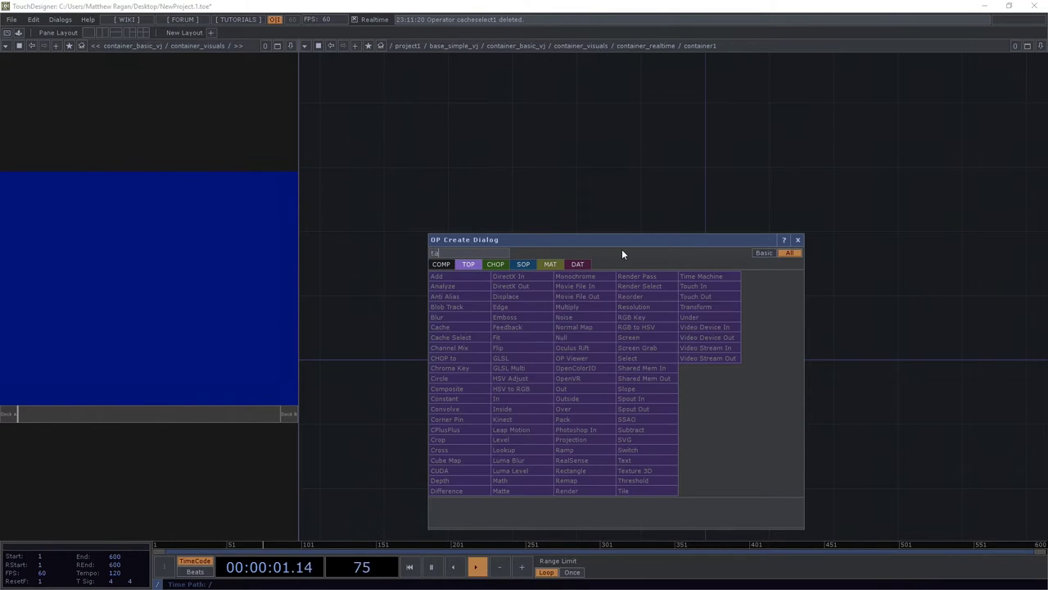
{"action": "left_click", "coordinate": [580, 263]}
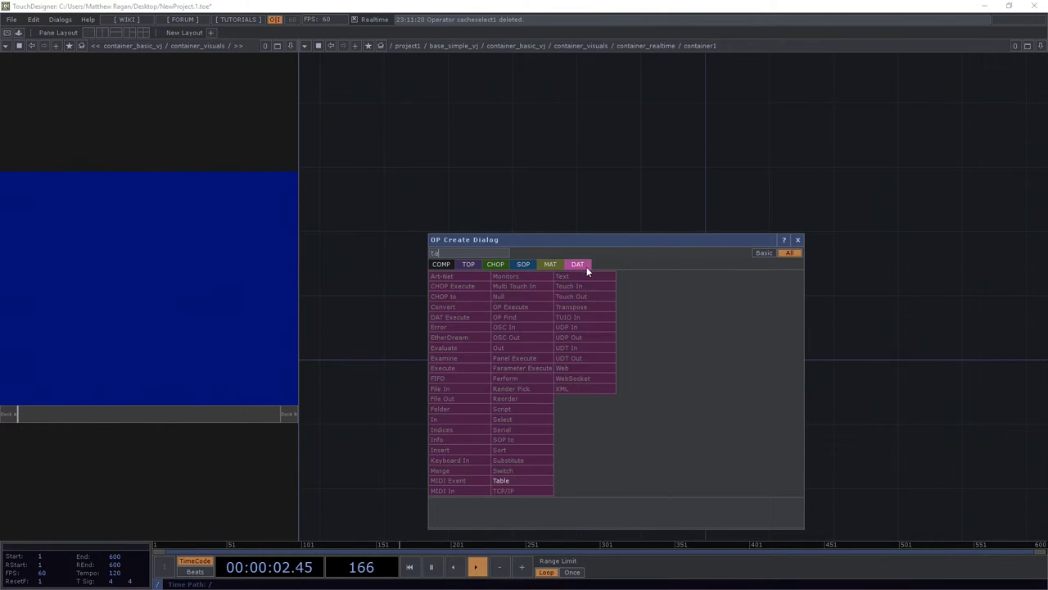
{"action": "left_click", "coordinate": [522, 483]}
{"action": "left_click", "coordinate": [395, 348]}
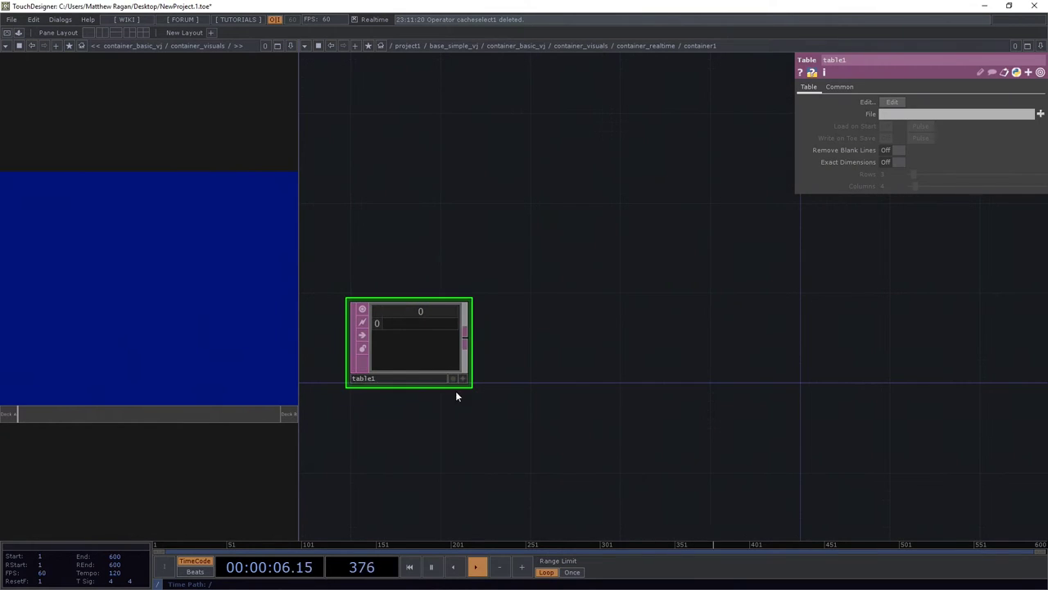
- Add a Null DAT wired to the output of table1 and line it up beside the table
{"action": "right_click", "coordinate": [463, 330]}
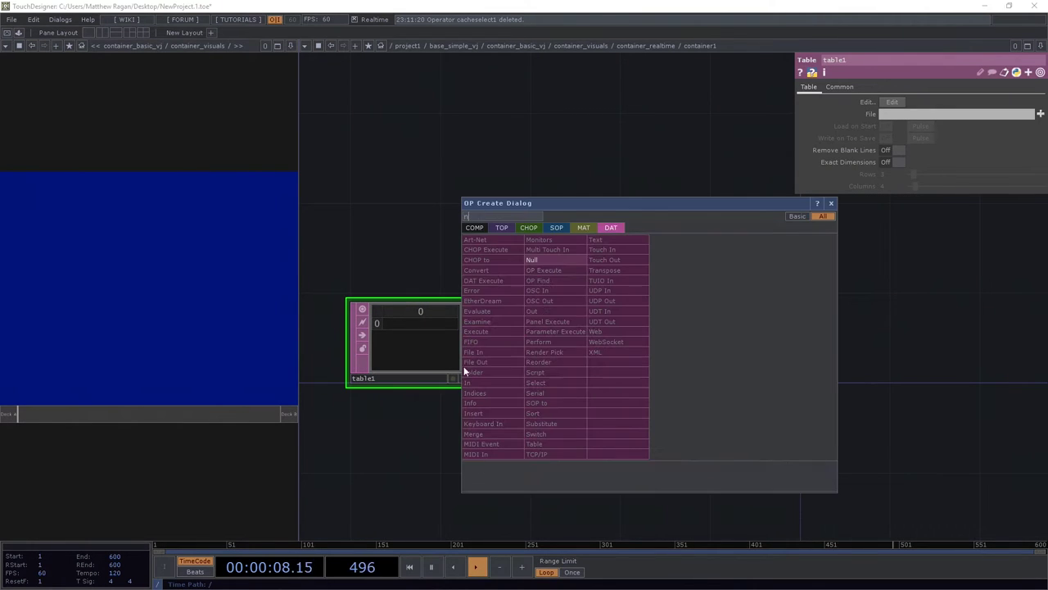
{"action": "left_click", "coordinate": [571, 260]}
{"action": "left_click", "coordinate": [589, 332]}
{"action": "scroll", "coordinate": [589, 332], "scroll_direction": "up", "scroll_amount": 2}
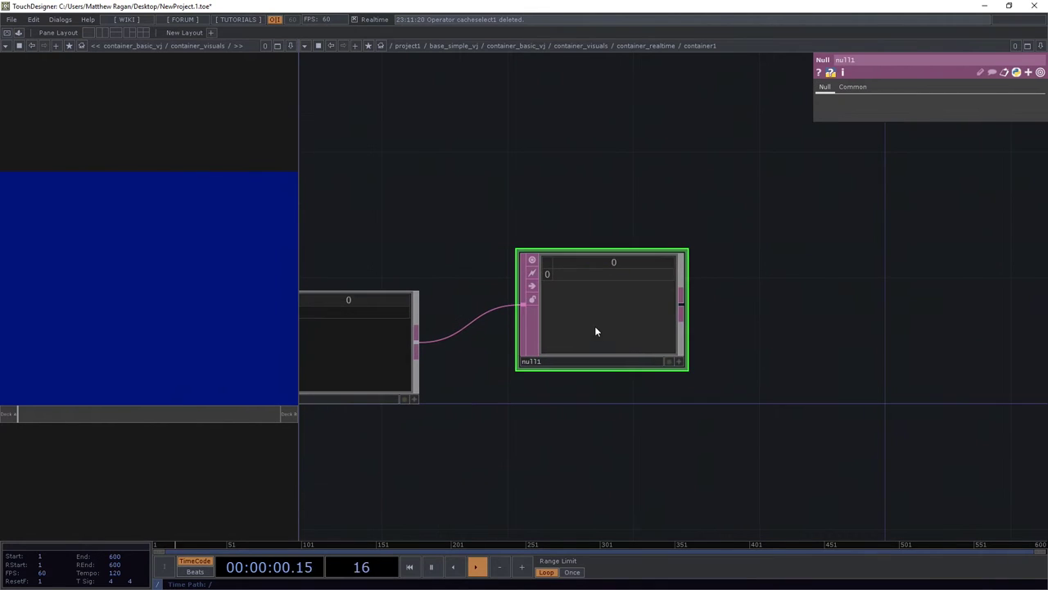
{"action": "left_click_drag", "start_coordinate": [593, 326], "coordinate": [576, 362]}
{"action": "left_click_drag", "start_coordinate": [595, 211], "coordinate": [704, 253]}
- Turn on exact dimensions for table1 and set its columns to 1
{"action": "left_click", "coordinate": [511, 421]}
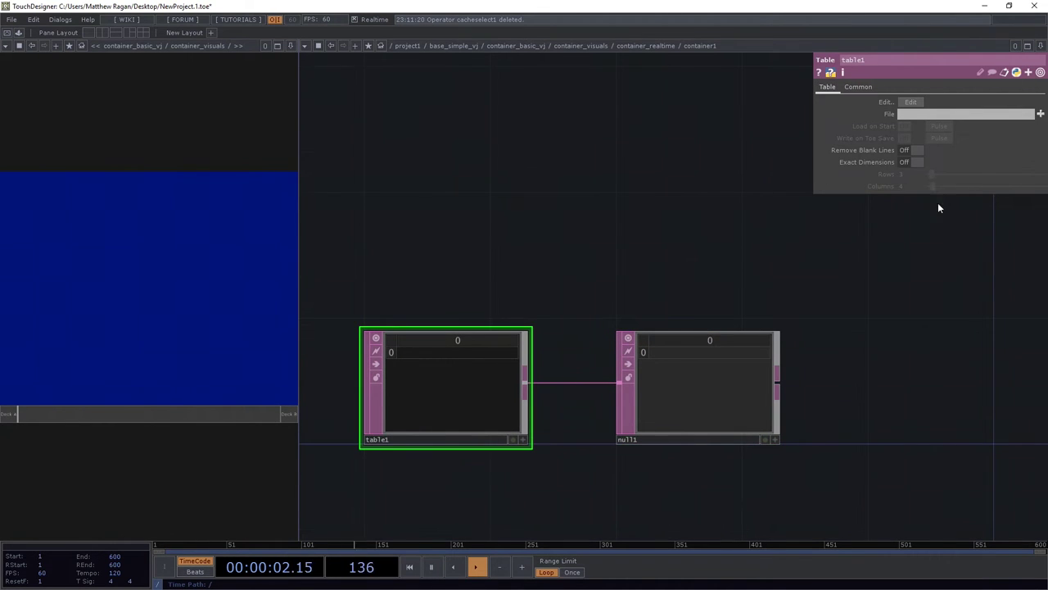
{"action": "left_click", "coordinate": [909, 163]}
{"action": "left_click", "coordinate": [916, 185]}
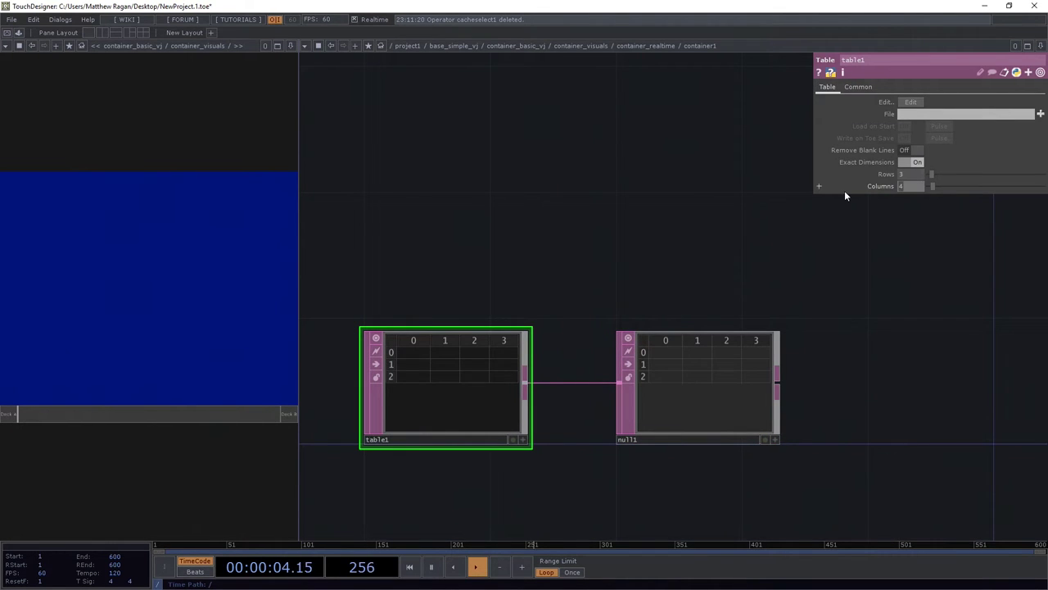
{"action": "type", "text": "1"}
{"action": "key", "text": "Return"}
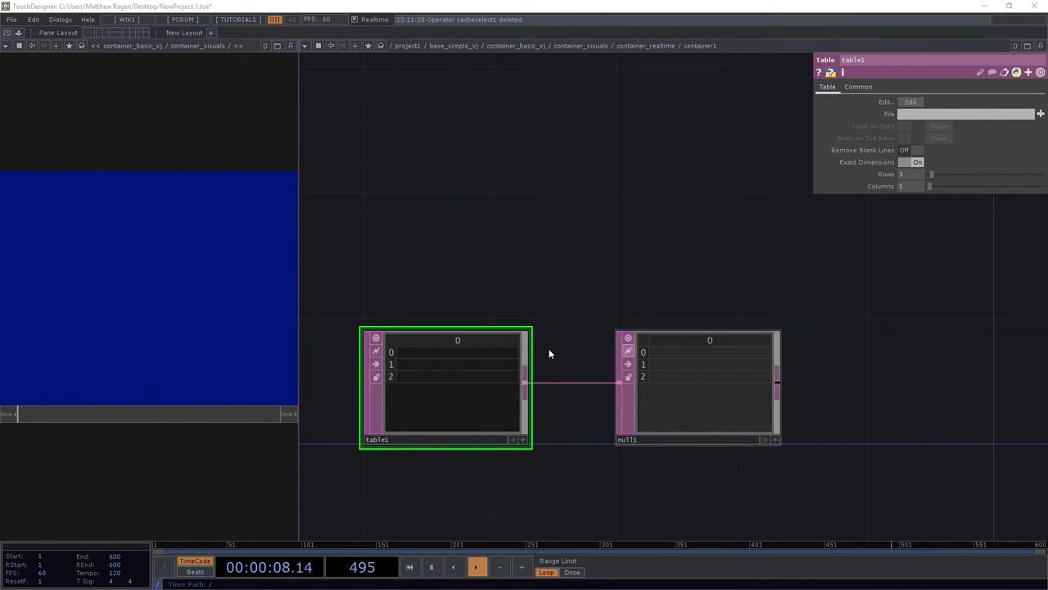
- Copy the Cache Size expression from cache1 in the parent network and return inside container1
{"action": "left_click_drag", "start_coordinate": [646, 229], "coordinate": [681, 243]}
{"action": "scroll", "coordinate": [680, 245], "scroll_direction": "down", "scroll_amount": 10}
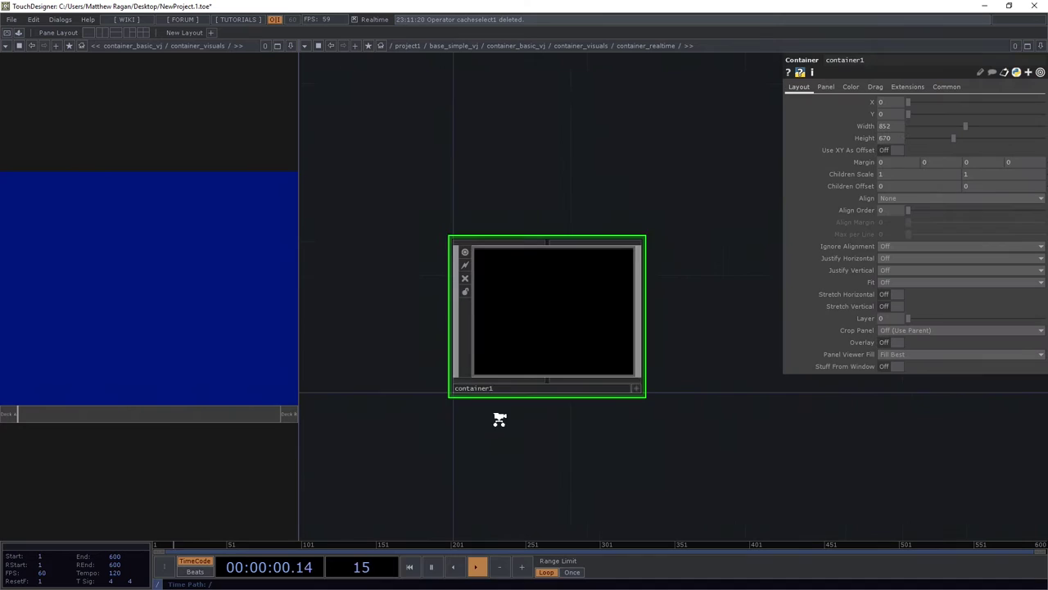
{"action": "scroll", "coordinate": [700, 322], "scroll_direction": "down", "scroll_amount": 3}
{"action": "left_click_drag", "start_coordinate": [480, 155], "coordinate": [491, 413]}
{"action": "left_click", "coordinate": [556, 331]}
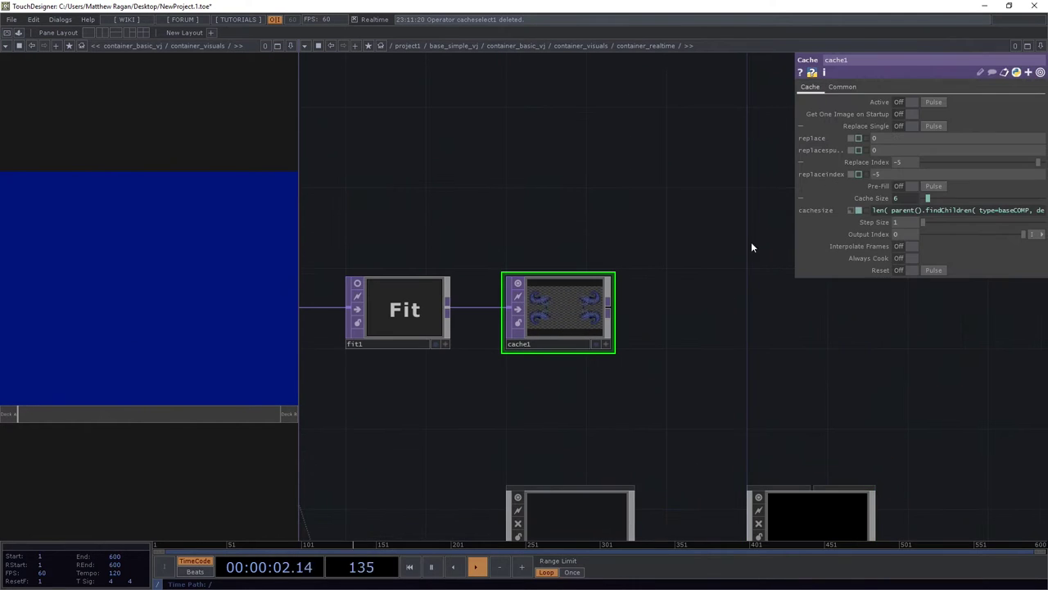
{"action": "left_click", "coordinate": [916, 211]}
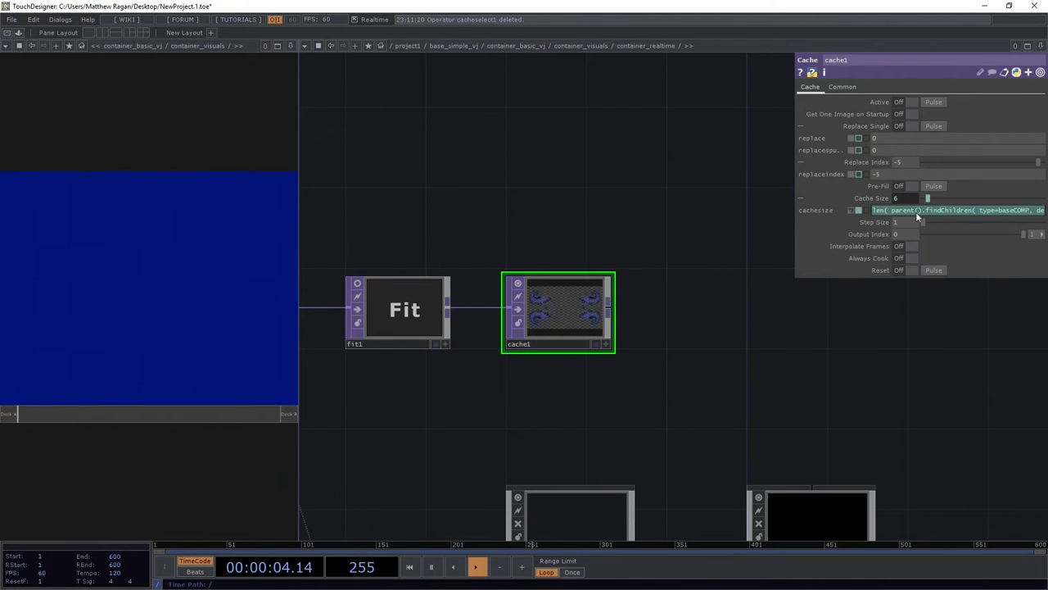
{"action": "left_click_drag", "start_coordinate": [805, 414], "coordinate": [633, 292]}
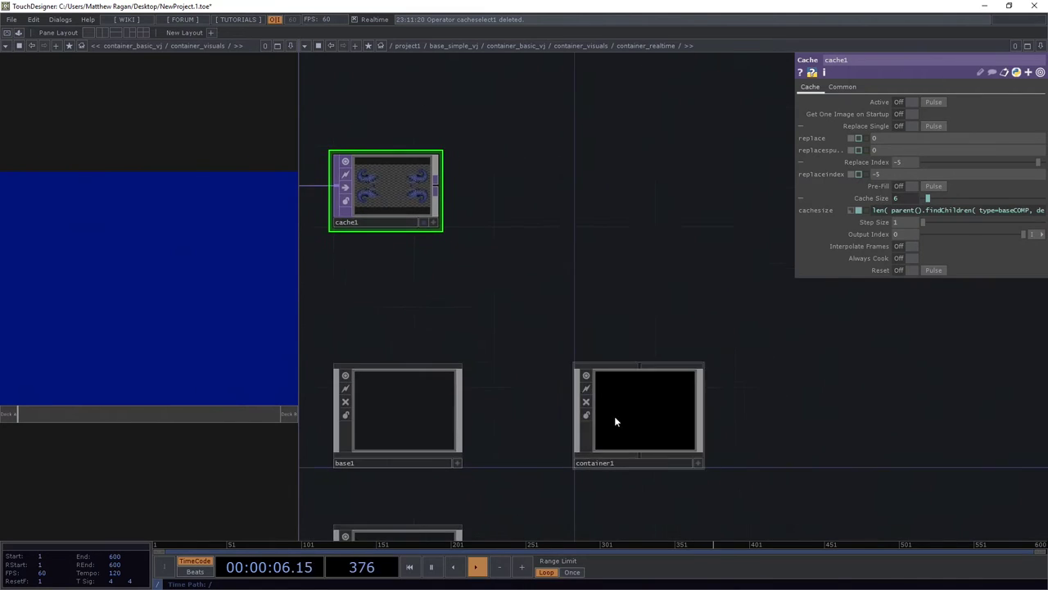
{"action": "scroll", "coordinate": [639, 433], "scroll_direction": "up", "scroll_amount": 10}
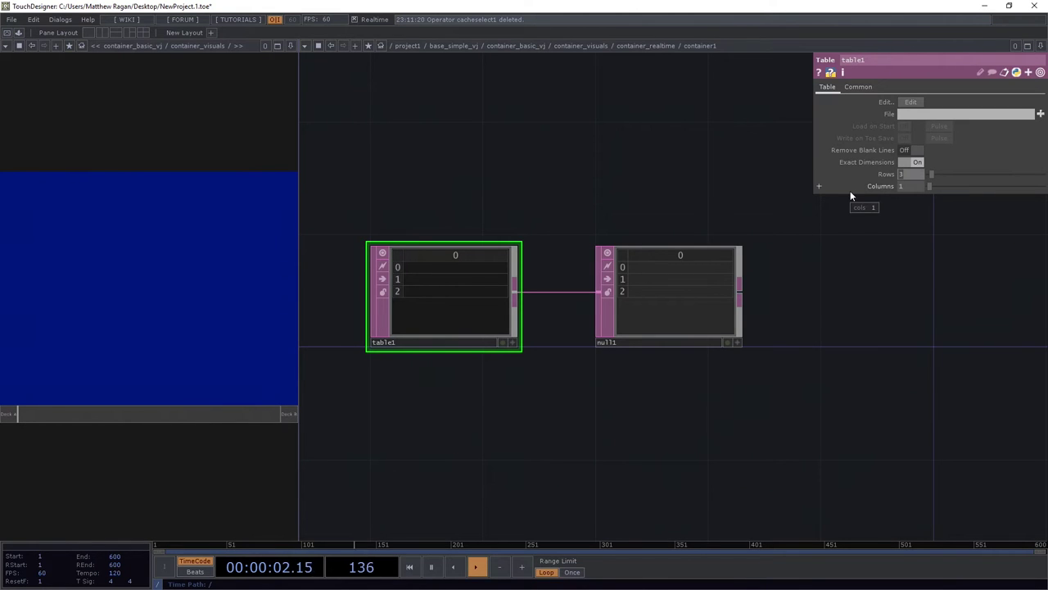
- Set the rows of table1 to the expression len( parent(2).findChildren( type=baseCOMP, depth=1 ) )
{"action": "type", "text": "0"}
{"action": "left_click", "coordinate": [847, 358]}
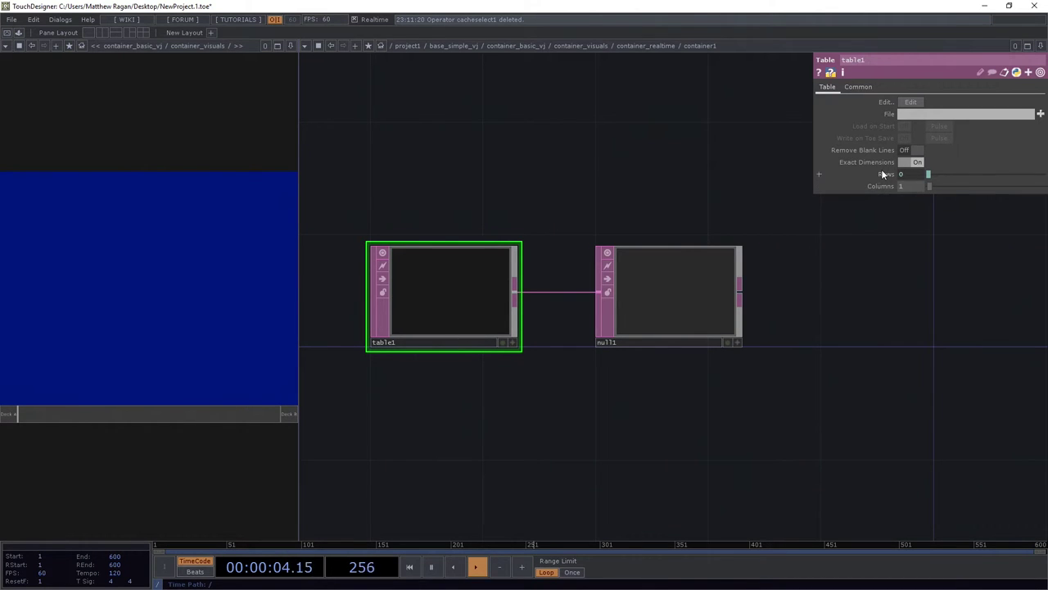
{"action": "left_click", "coordinate": [882, 171]}
{"action": "left_click_drag", "start_coordinate": [813, 167], "coordinate": [611, 167]}
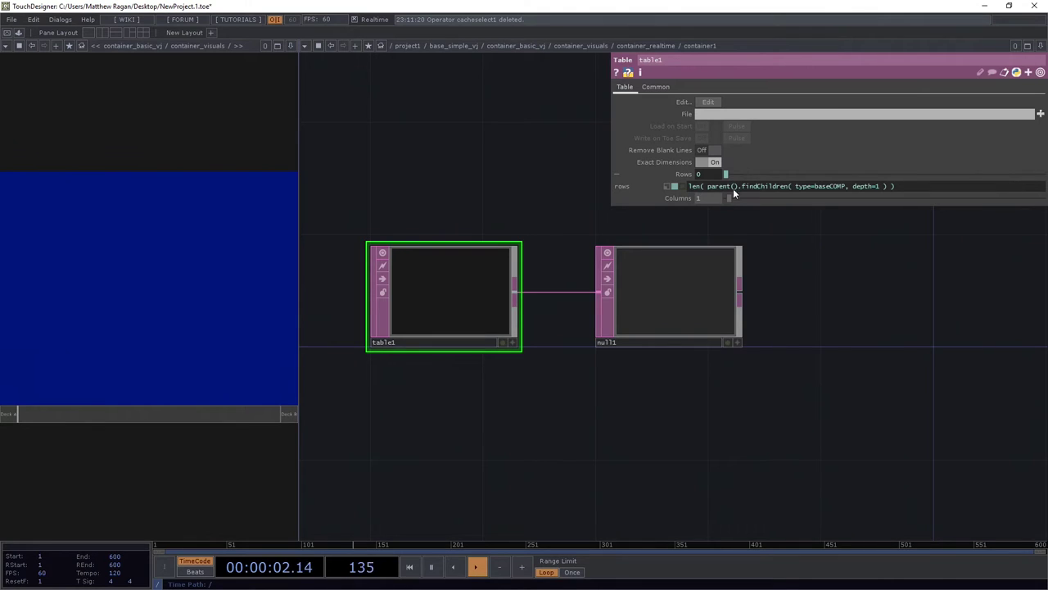
{"action": "type", "text": "2"}
{"action": "key", "text": "Return"}
{"action": "scroll", "coordinate": [411, 326], "scroll_direction": "up", "scroll_amount": 3}
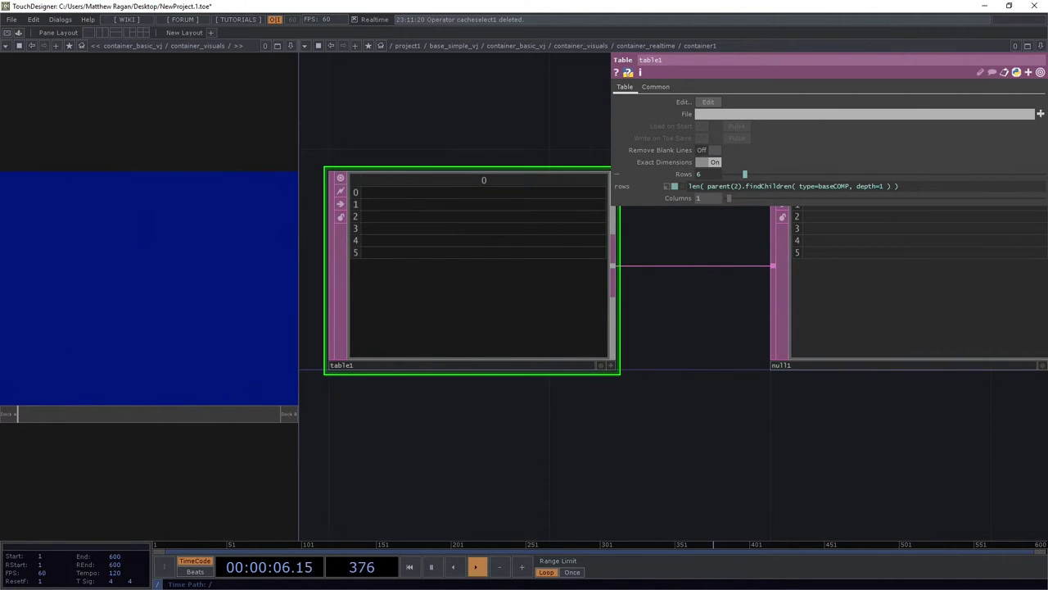
- Add a Button COMP in the empty area above the table and null operators
{"action": "scroll", "coordinate": [917, 446], "scroll_direction": "down", "scroll_amount": 3}
{"action": "left_click_drag", "start_coordinate": [934, 450], "coordinate": [606, 397]}
{"action": "scroll", "coordinate": [610, 400], "scroll_direction": "down", "scroll_amount": 1}
{"action": "left_click_drag", "start_coordinate": [768, 333], "coordinate": [675, 405]}
{"action": "key", "text": "Tab"}
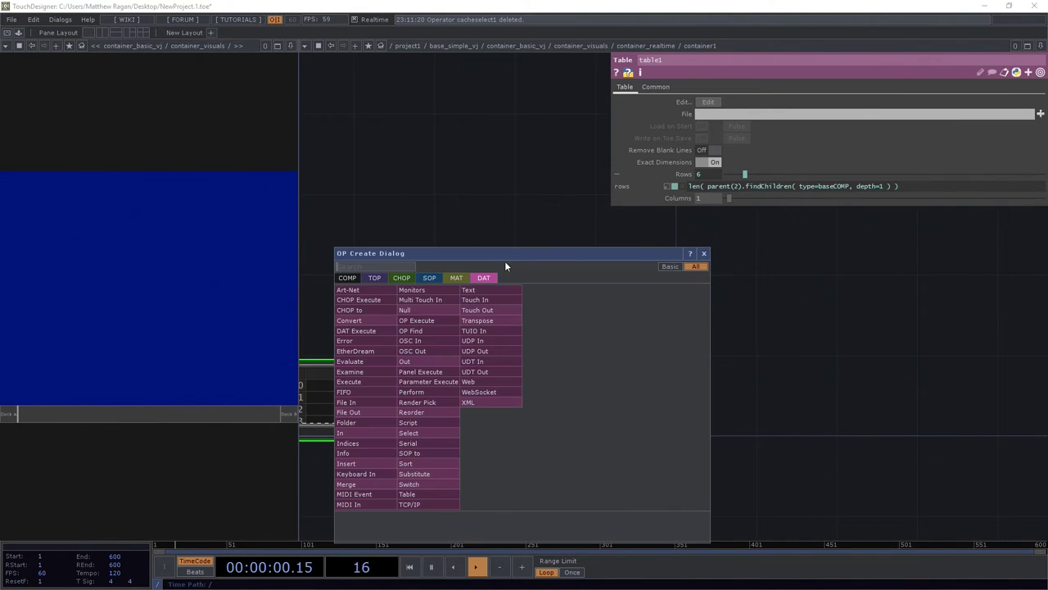
{"action": "type", "text": "b"}
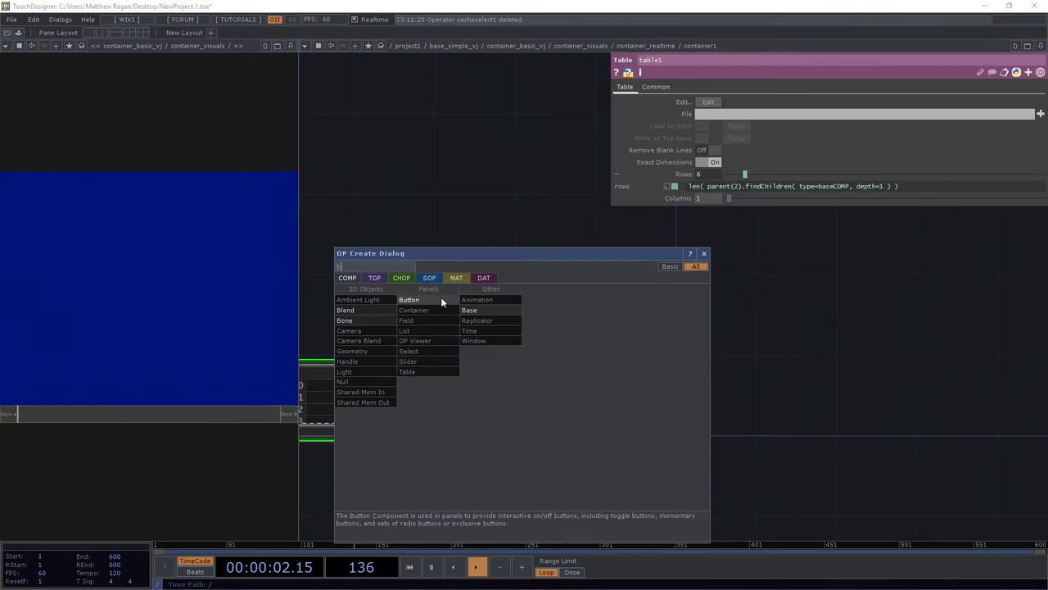
{"action": "left_click", "coordinate": [443, 300]}
{"action": "left_click", "coordinate": [447, 375]}
- Position the button above and to the right of null1 and rename it button_master1
{"action": "scroll", "coordinate": [524, 373], "scroll_direction": "up", "scroll_amount": 3}
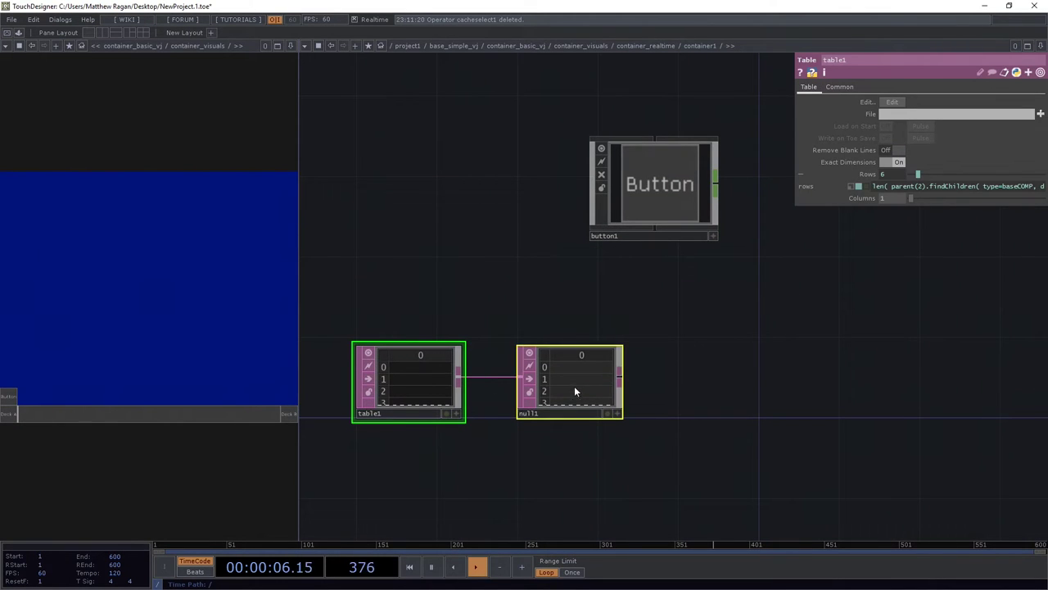
{"action": "left_click_drag", "start_coordinate": [574, 385], "coordinate": [493, 384]}
{"action": "scroll", "coordinate": [493, 383], "scroll_direction": "up", "scroll_amount": 3}
{"action": "left_click_drag", "start_coordinate": [514, 255], "coordinate": [483, 328]}
{"action": "left_click_drag", "start_coordinate": [648, 229], "coordinate": [649, 242]}
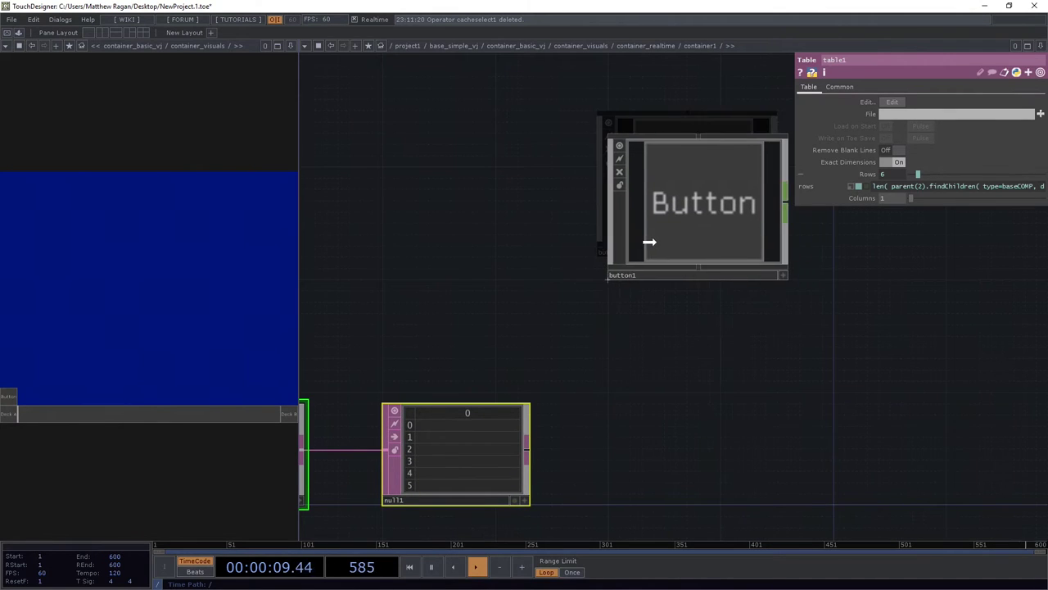
{"action": "left_click", "coordinate": [646, 282]}
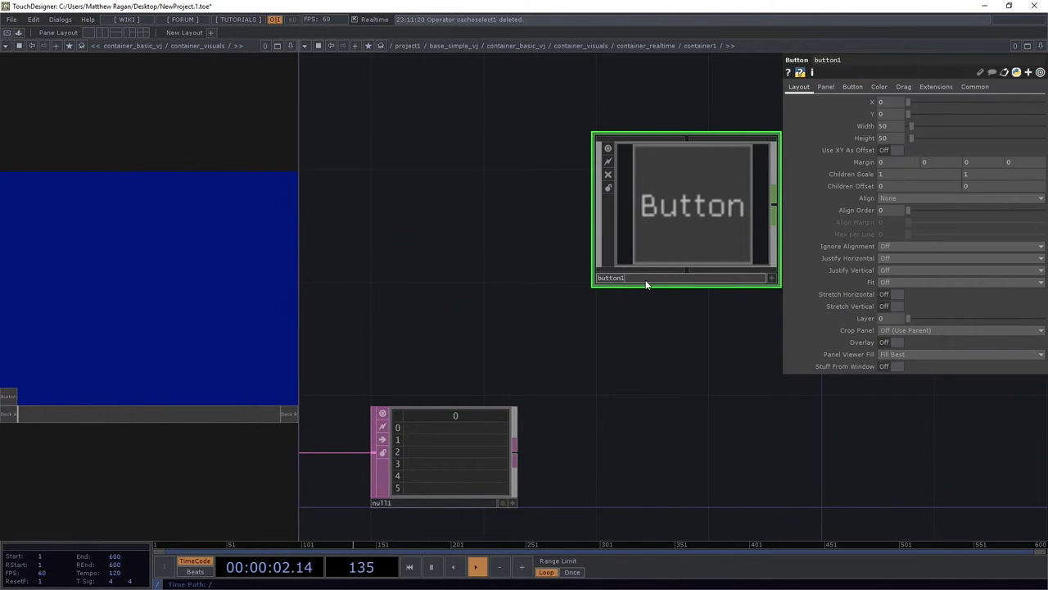
{"action": "type", "text": "master1"}
{"action": "key", "text": "Return"}
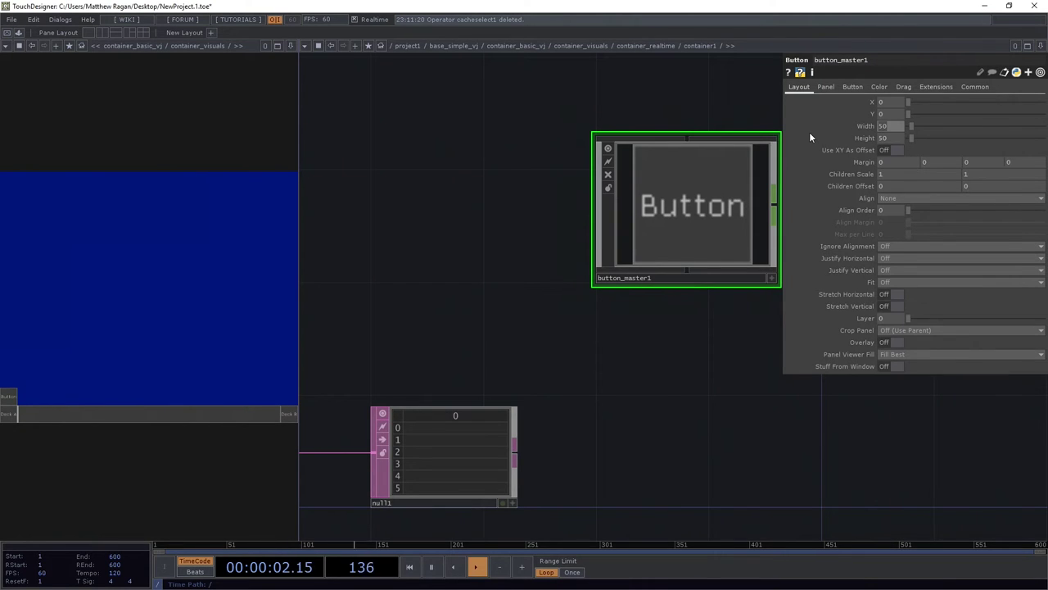
- Set the size of button_master1 to a width of 280 and a height of 160
{"action": "type", "text": "280"}
{"action": "key", "text": "Return"}
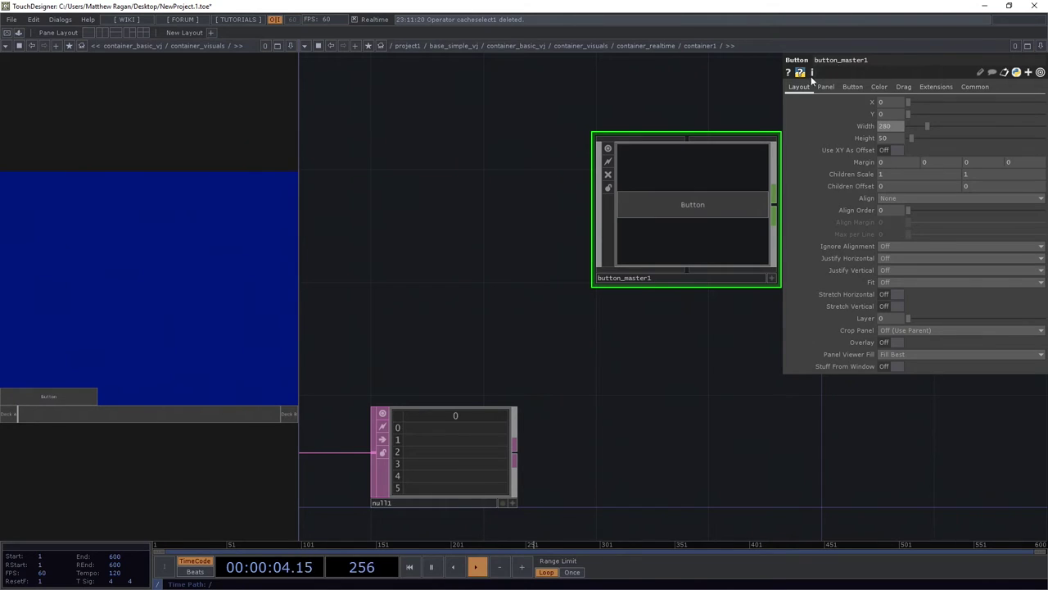
{"action": "type", "text": "160"}
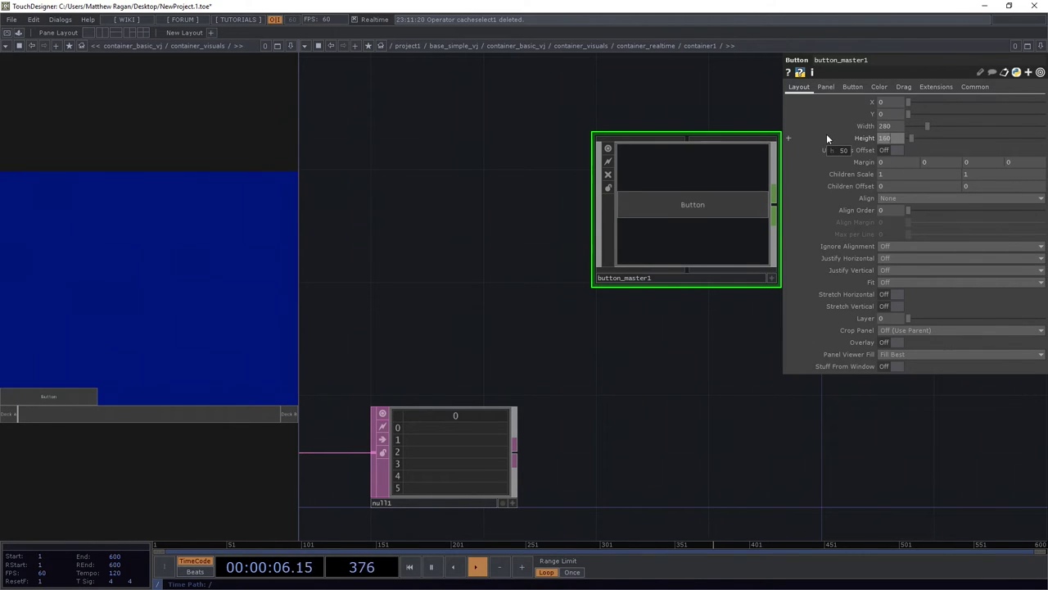
{"action": "key", "text": "Return"}
- Change the button type of button_master1 to Momentary
{"action": "left_click_drag", "start_coordinate": [689, 367], "coordinate": [635, 376]}
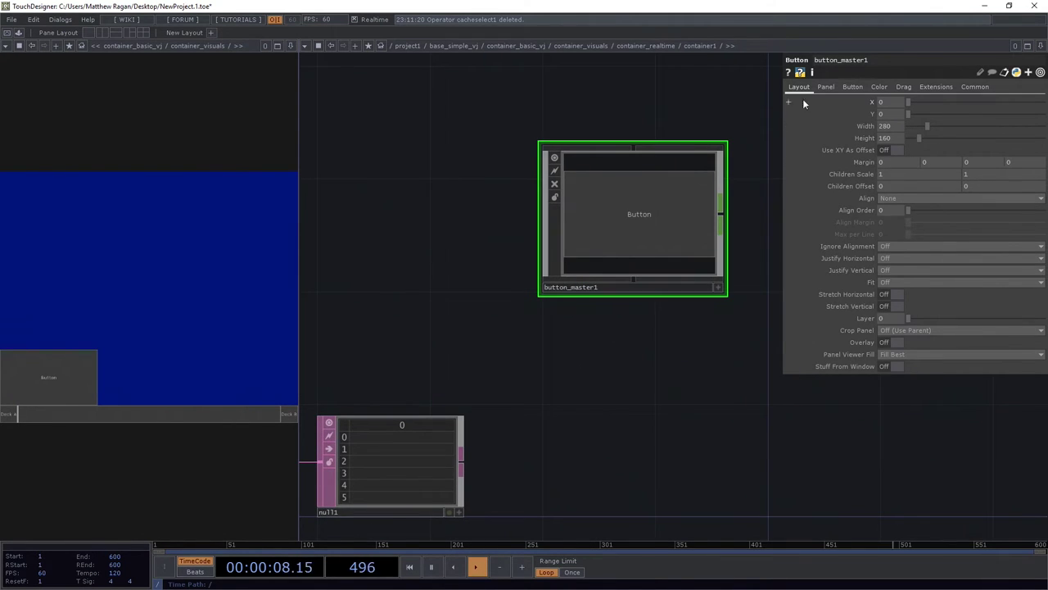
{"action": "left_click", "coordinate": [824, 86]}
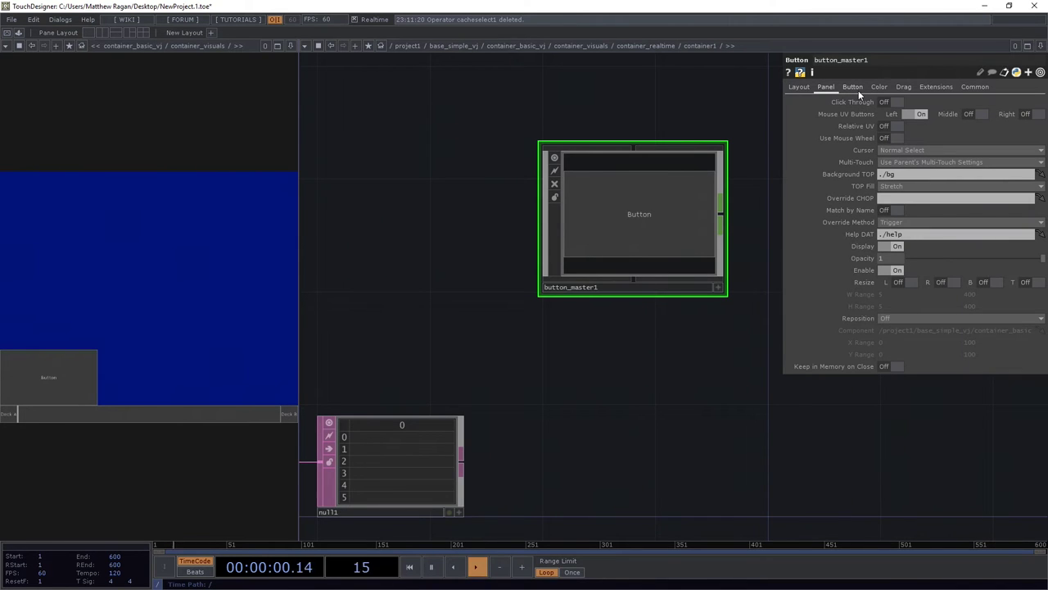
{"action": "left_click", "coordinate": [852, 86]}
{"action": "left_click", "coordinate": [904, 101]}
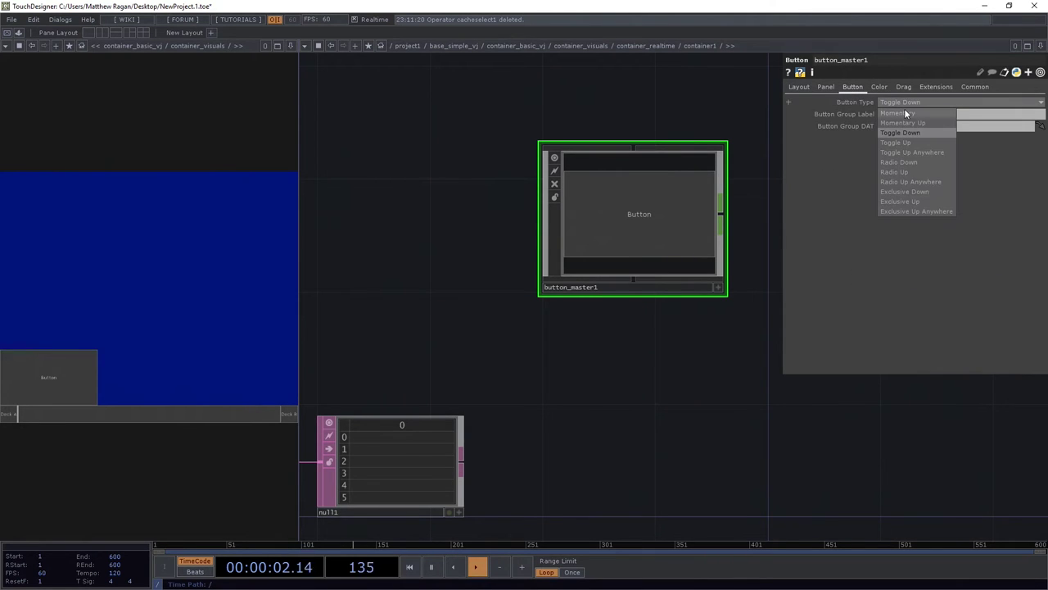
{"action": "left_click", "coordinate": [904, 108]}
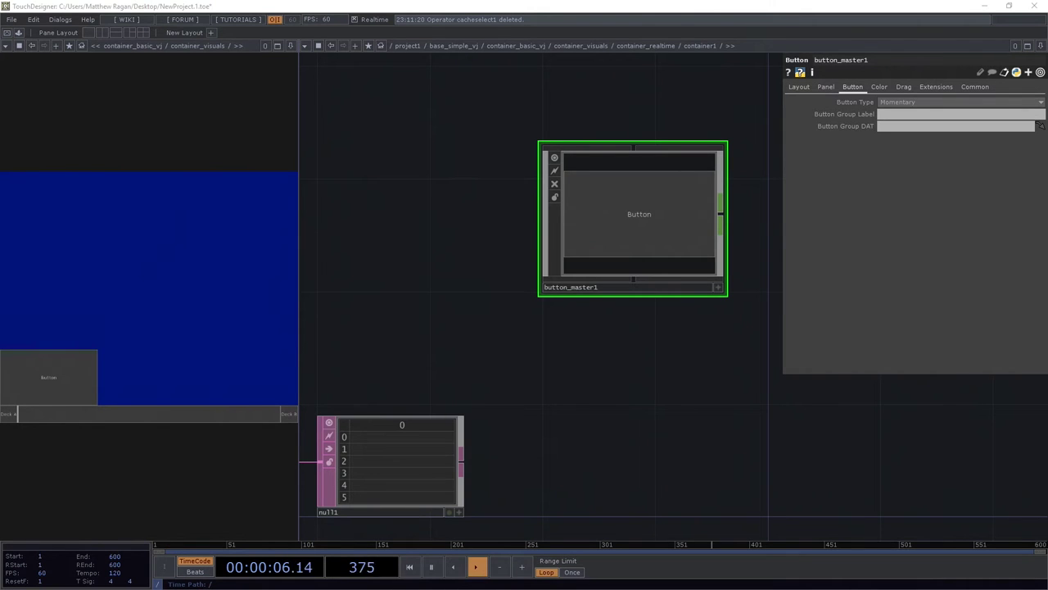
- Go inside button_master1 and delete all of its default operators
{"action": "key", "text": "i"}
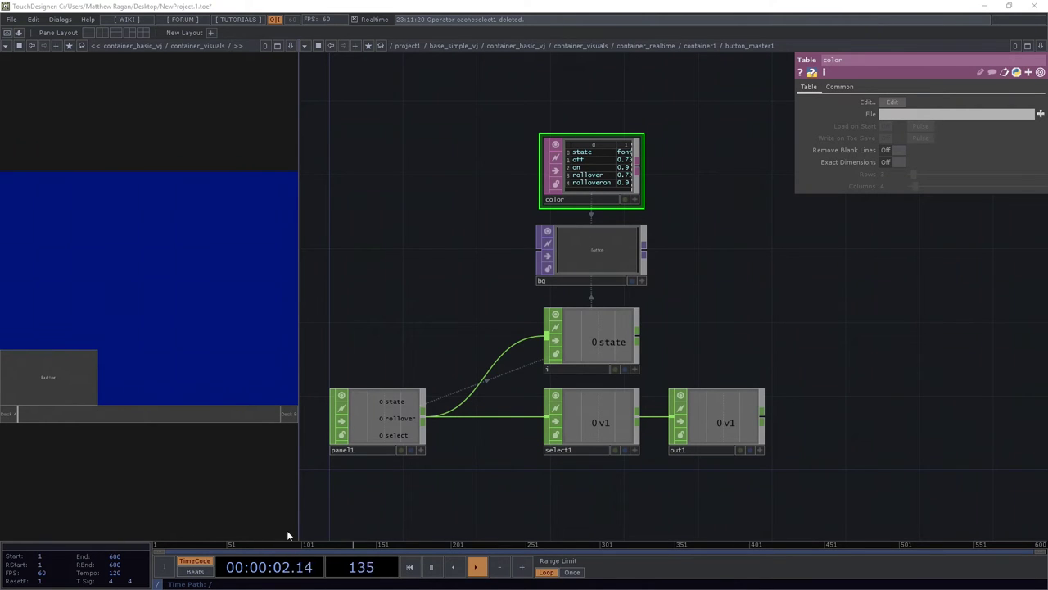
{"action": "scroll", "coordinate": [447, 276], "scroll_direction": "down", "scroll_amount": 3}
{"action": "key", "text": "ctrl+a"}
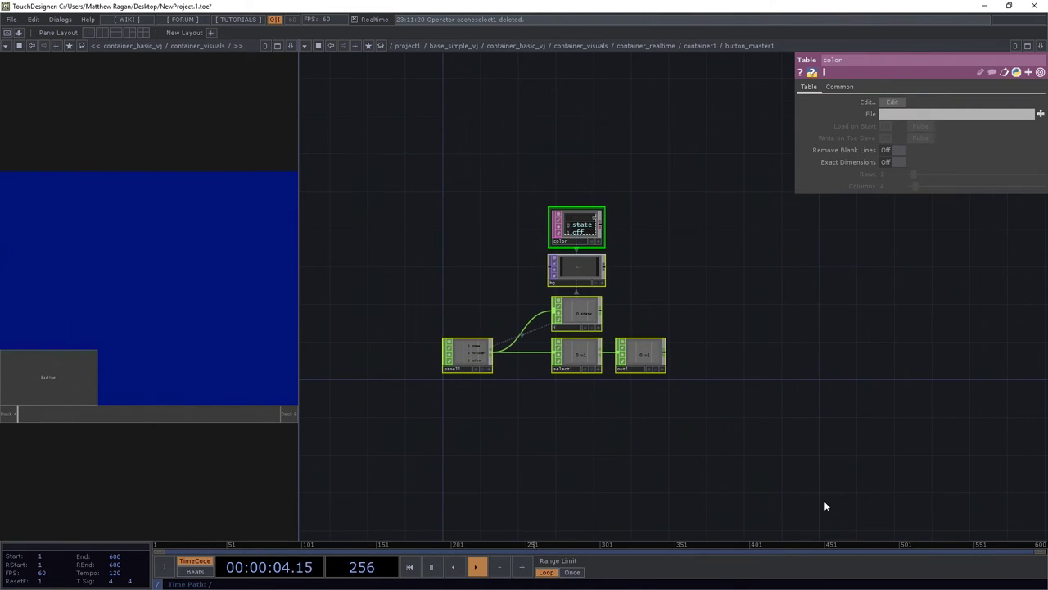
{"action": "key", "text": "Delete"}
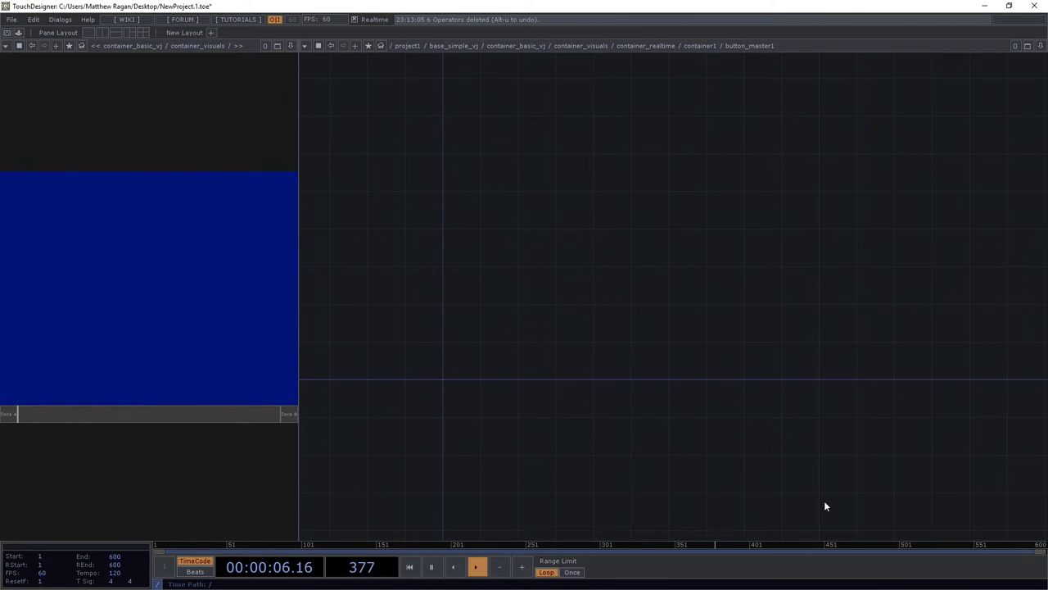
- Add a Cache Select TOP inside button_master1 and place it near the network origin
{"action": "left_click_drag", "start_coordinate": [446, 337], "coordinate": [468, 330]}
{"action": "scroll", "coordinate": [493, 365], "scroll_direction": "up", "scroll_amount": 4}
{"action": "left_click_drag", "start_coordinate": [493, 366], "coordinate": [542, 349]}
{"action": "key", "text": "Tab"}
{"action": "type", "text": "cac"}
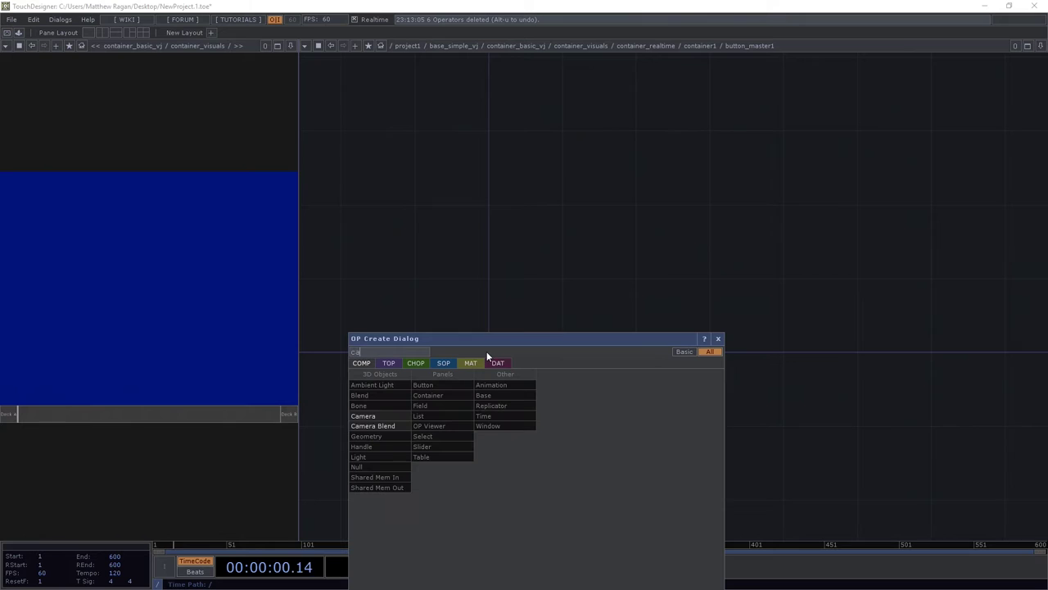
{"action": "left_click", "coordinate": [417, 365]}
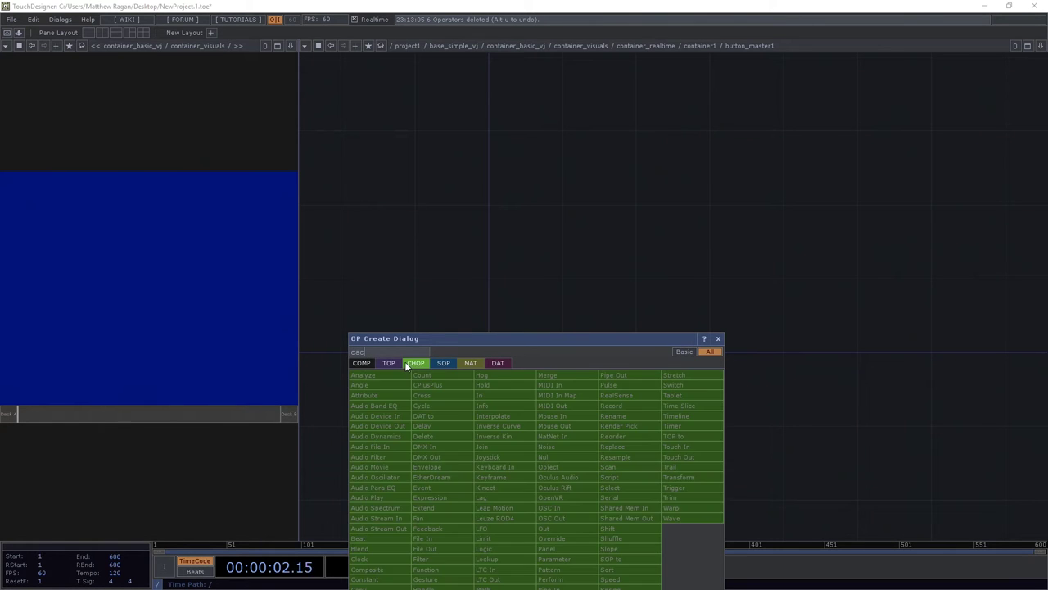
{"action": "left_click", "coordinate": [394, 365]}
{"action": "left_click", "coordinate": [385, 438]}
{"action": "left_click", "coordinate": [552, 356]}
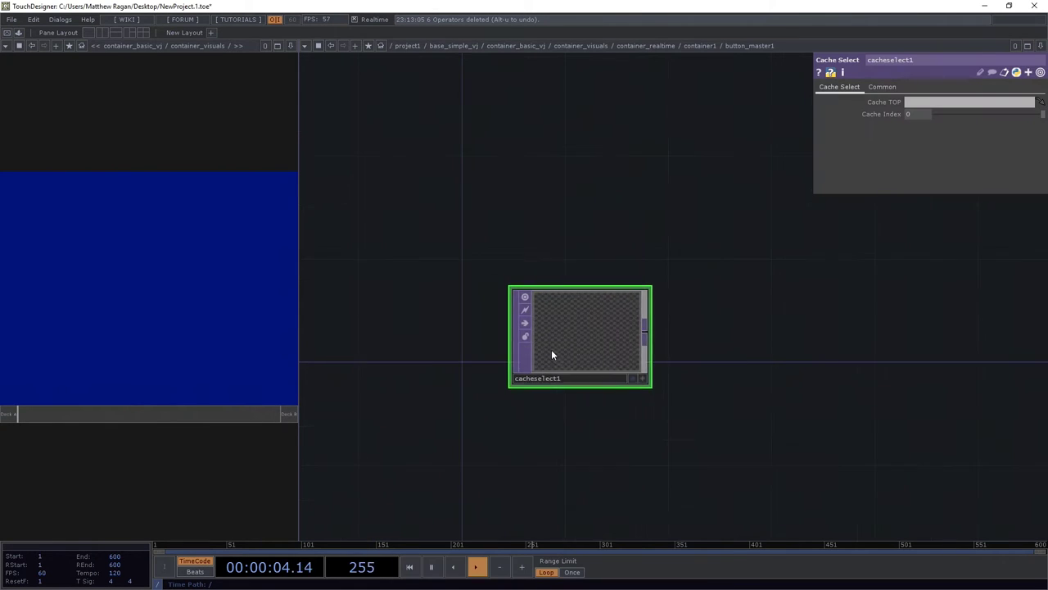
{"action": "left_click_drag", "start_coordinate": [552, 355], "coordinate": [492, 330]}
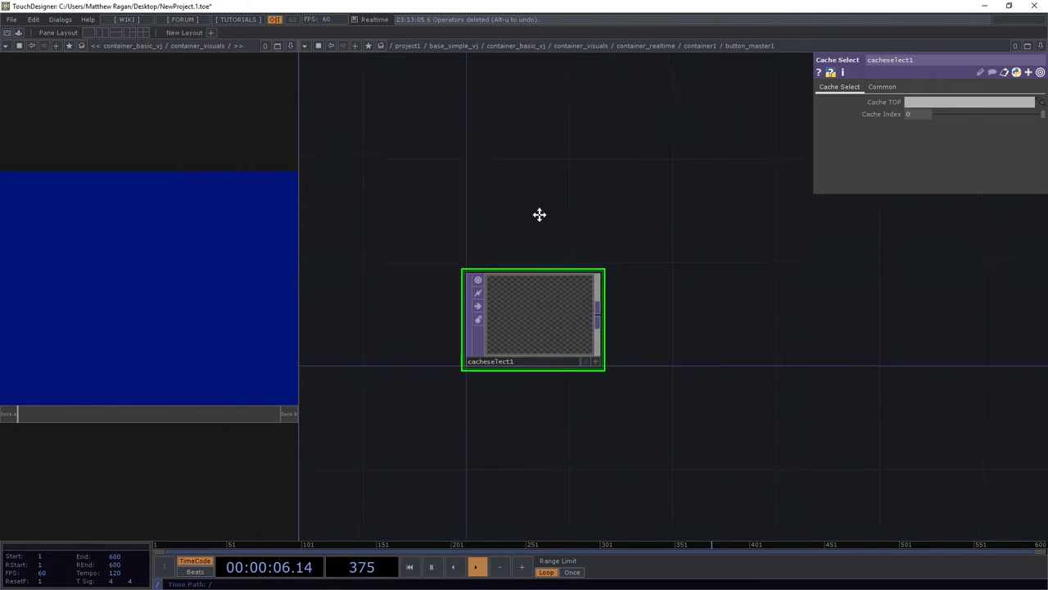
- Point the Cache TOP of cacheselect1 to ../../cache1 and set its cache index to -1
{"action": "key", "text": "u"}
{"action": "scroll", "coordinate": [555, 285], "scroll_direction": "down", "scroll_amount": 5}
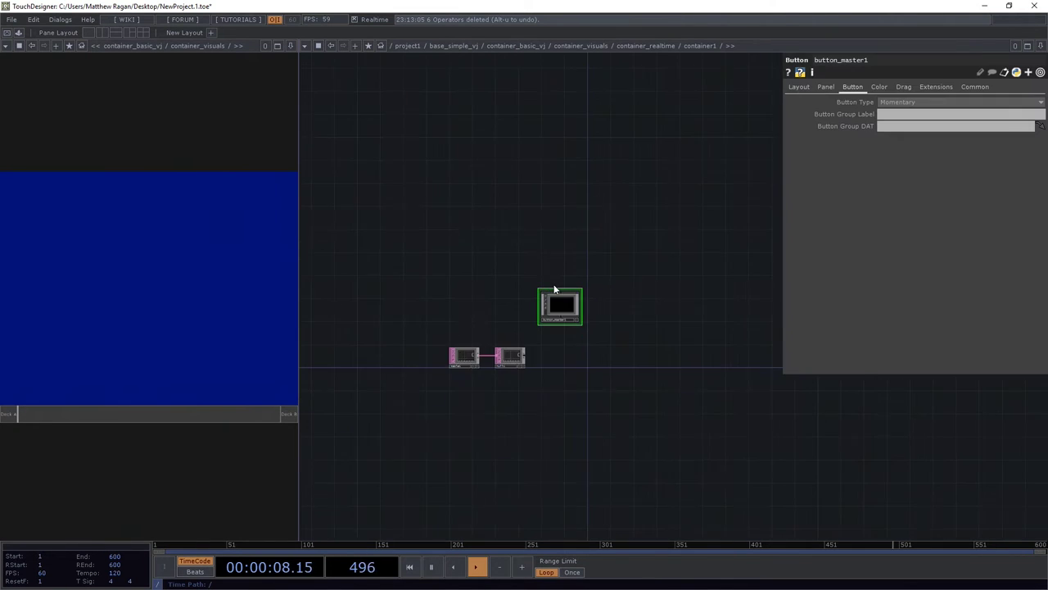
{"action": "key", "text": "u"}
{"action": "left_click_drag", "start_coordinate": [480, 152], "coordinate": [586, 290]}
{"action": "scroll", "coordinate": [586, 293], "scroll_direction": "down", "scroll_amount": 5}
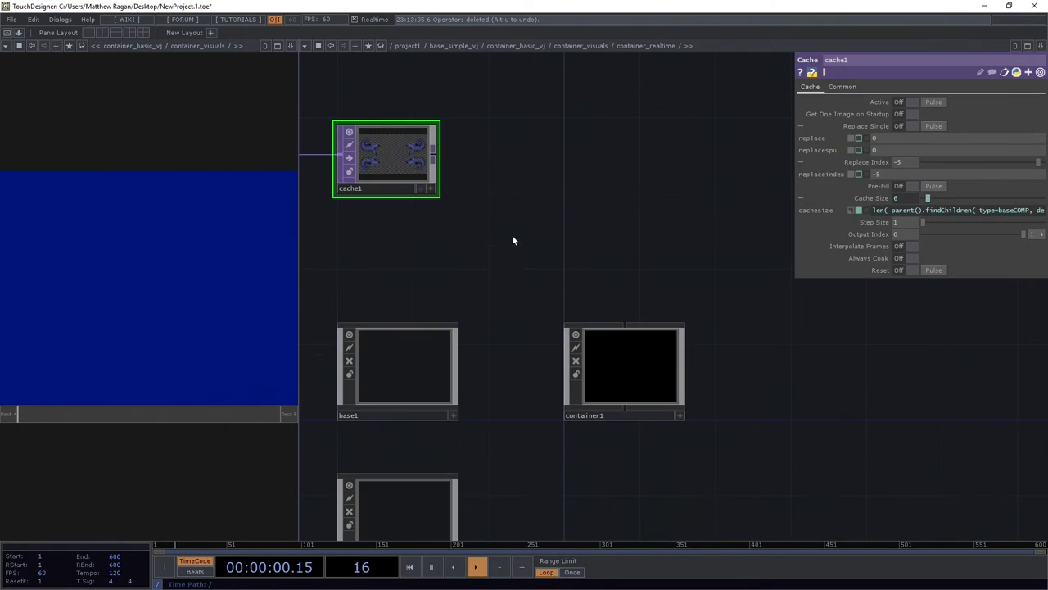
{"action": "scroll", "coordinate": [584, 383], "scroll_direction": "up", "scroll_amount": 5}
{"action": "scroll", "coordinate": [584, 383], "scroll_direction": "up", "scroll_amount": 3}
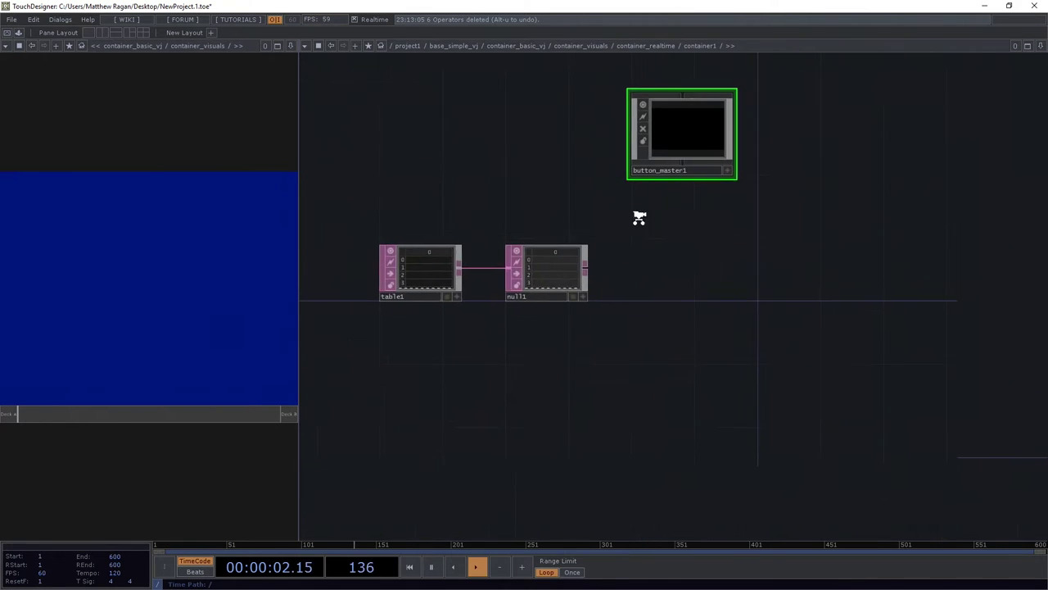
{"action": "scroll", "coordinate": [685, 196], "scroll_direction": "up", "scroll_amount": 5}
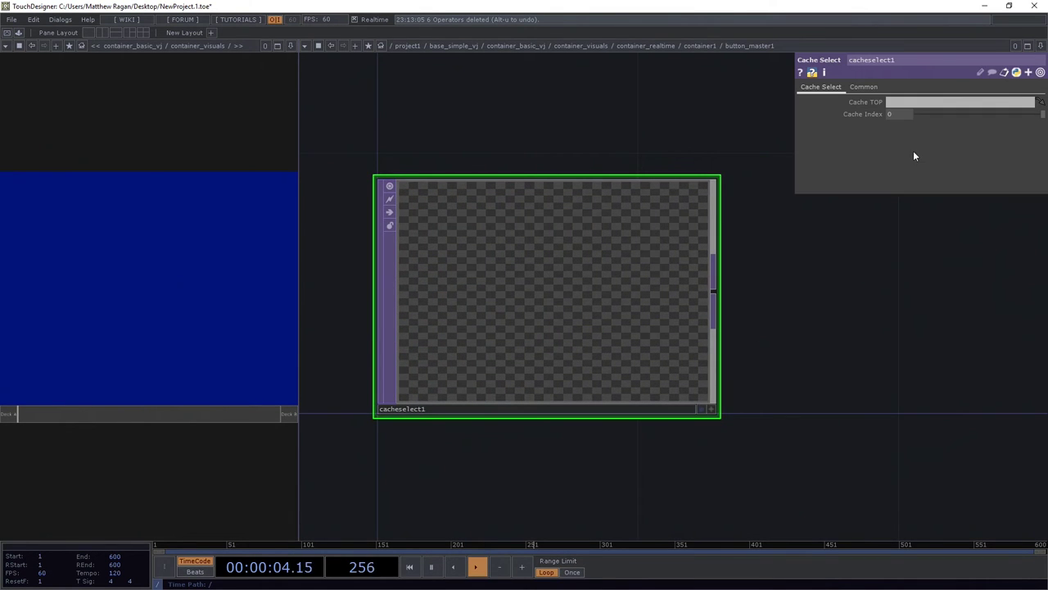
{"action": "type", "text": "../"}
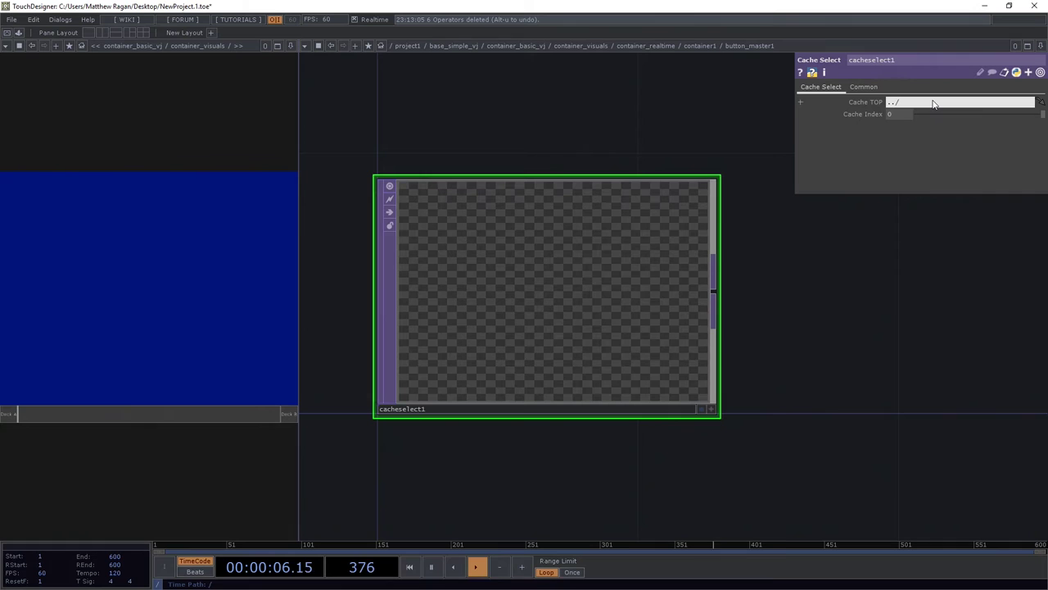
{"action": "type", "text": "cache1"}
{"action": "key", "text": "Return"}
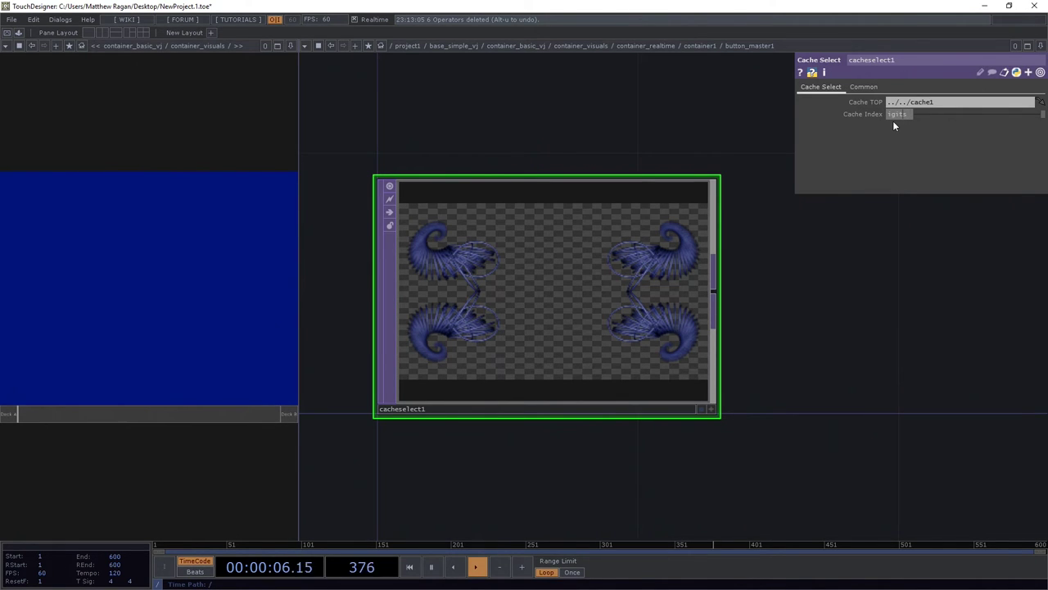
{"action": "type", "text": "-1"}
{"action": "key", "text": "Return"}
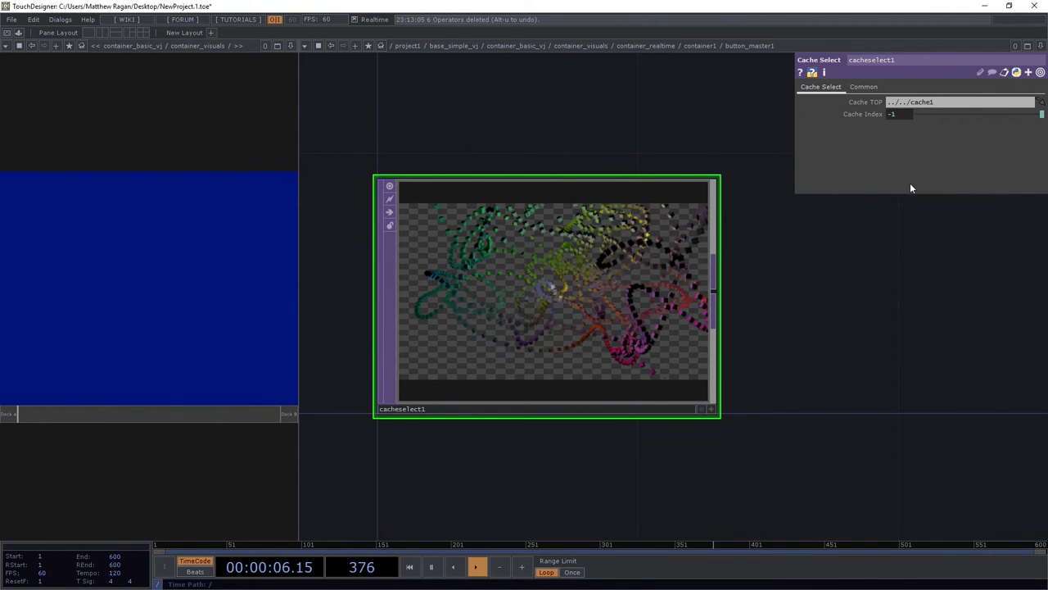
- Connect a Null TOP to the output of cacheselect1 and place it well to its right
{"action": "right_click", "coordinate": [718, 291]}
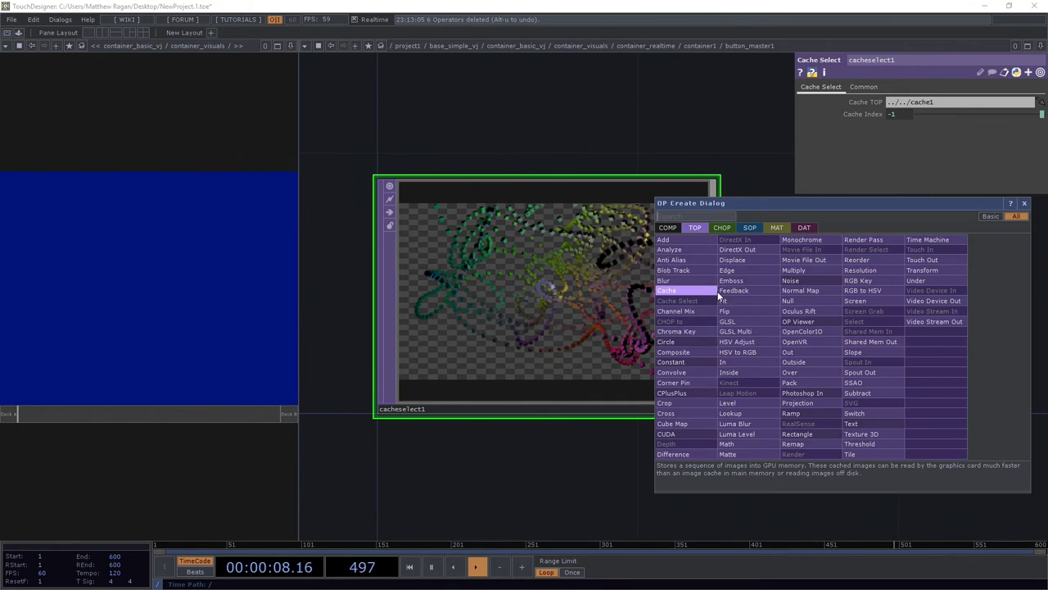
{"action": "left_click", "coordinate": [788, 301]}
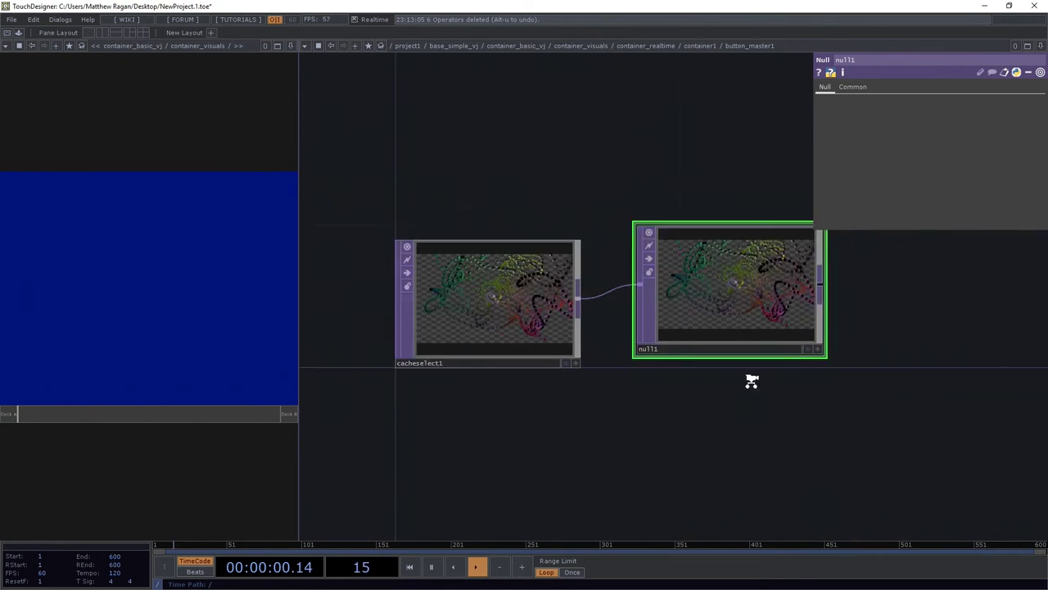
{"action": "left_click", "coordinate": [917, 346]}
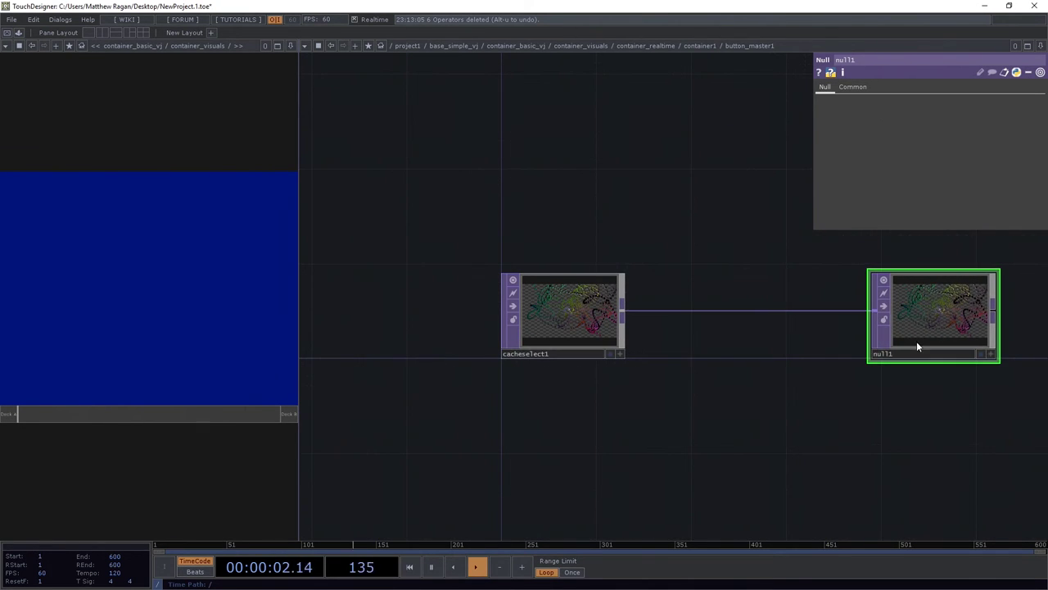
- Rename the Null TOP as null_final
{"action": "left_click", "coordinate": [918, 350]}
{"action": "type", "text": "_"}
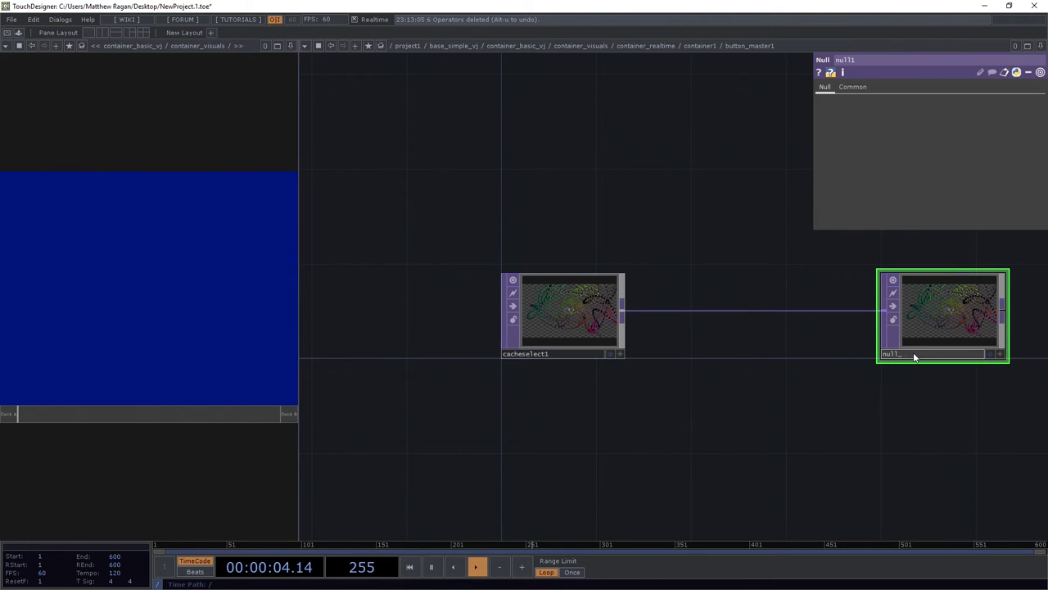
{"action": "type", "text": "final"}
{"action": "key", "text": "Return"}
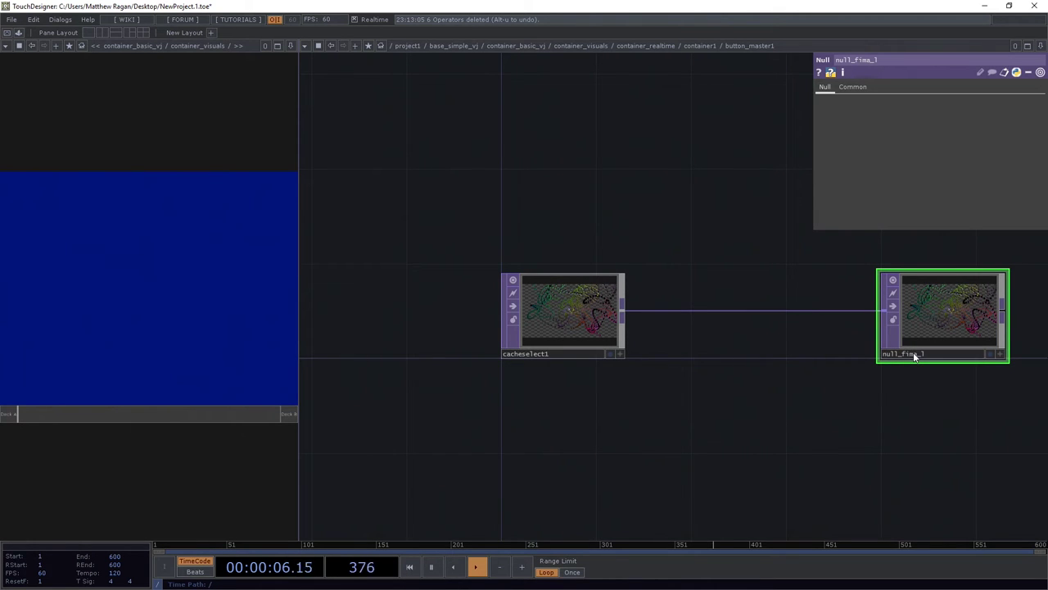
{"action": "left_click", "coordinate": [948, 354]}
{"action": "key", "text": "BackSpace"}
{"action": "key", "text": "BackSpace"}
{"action": "key", "text": "BackSpace"}
{"action": "key", "text": "BackSpace"}
{"action": "type", "text": "nal"}
{"action": "key", "text": "Return"}
{"action": "left_click_drag", "start_coordinate": [656, 340], "coordinate": [509, 335]}
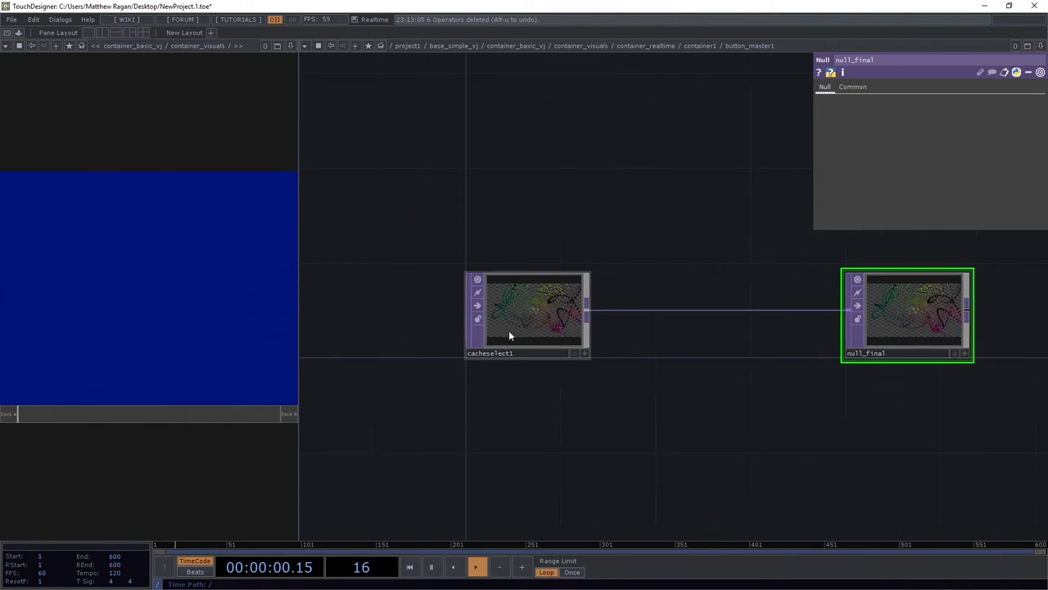
- Return to container1 and set the Background TOP of button_master1 to ./null_final
{"action": "scroll", "coordinate": [509, 335], "scroll_direction": "down", "scroll_amount": 8}
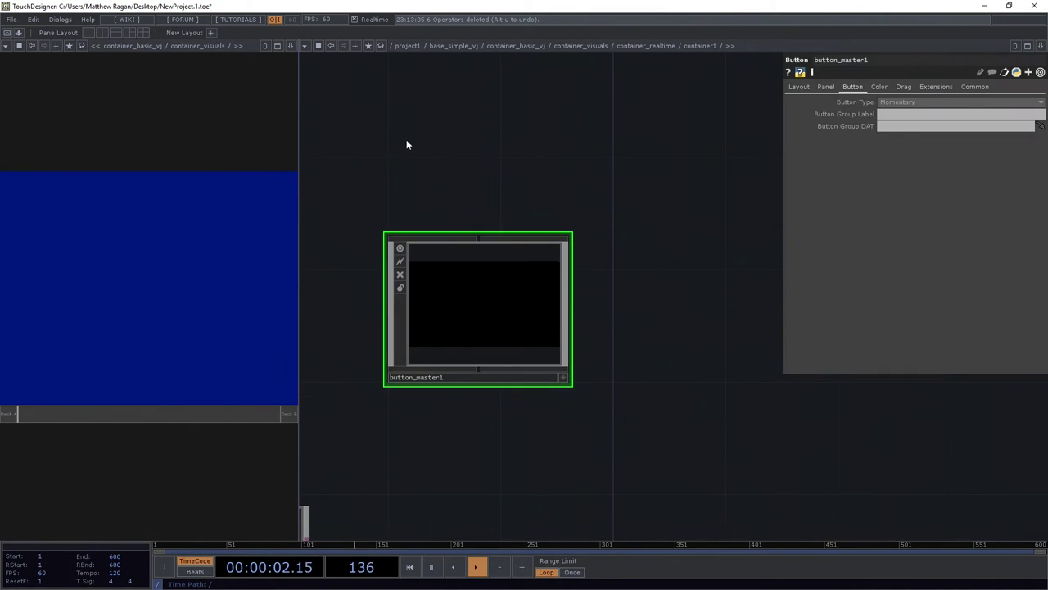
{"action": "left_click", "coordinate": [825, 86]}
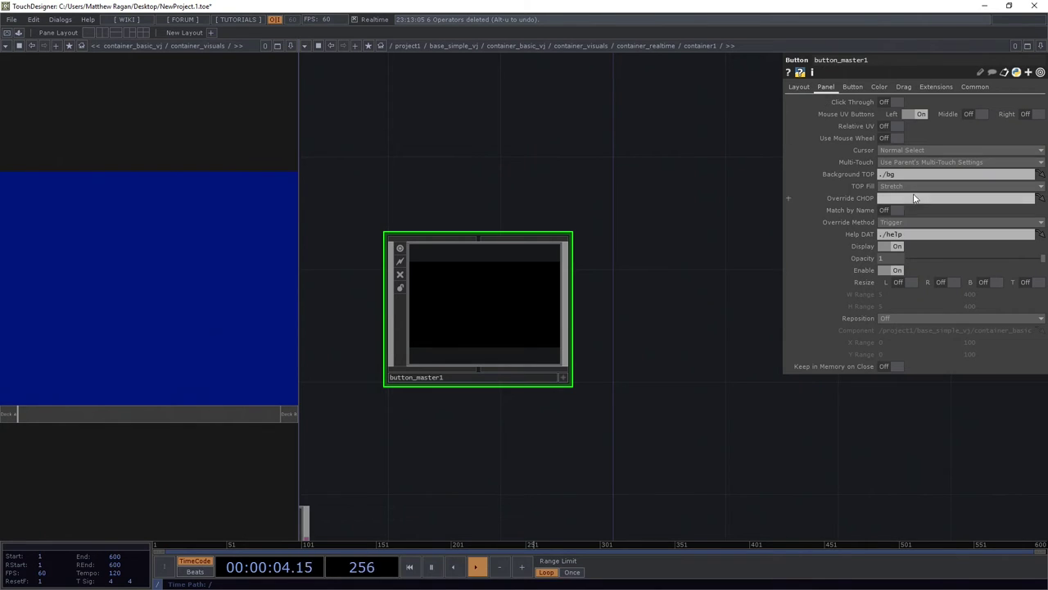
{"action": "left_click", "coordinate": [913, 175]}
{"action": "type", "text": "./nu"}
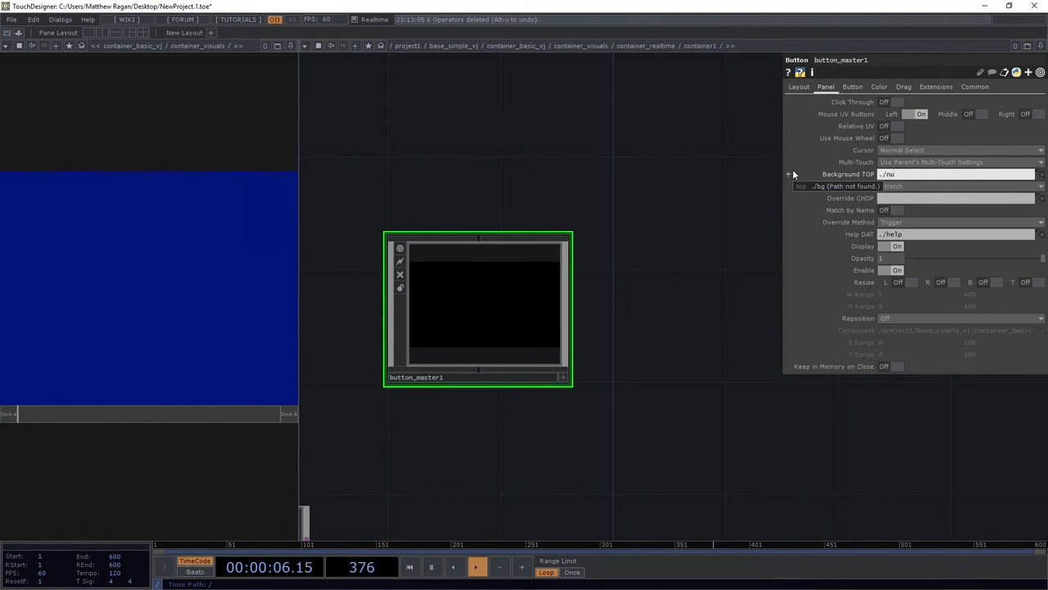
{"action": "type", "text": "ll_final"}
{"action": "key", "text": "Return"}
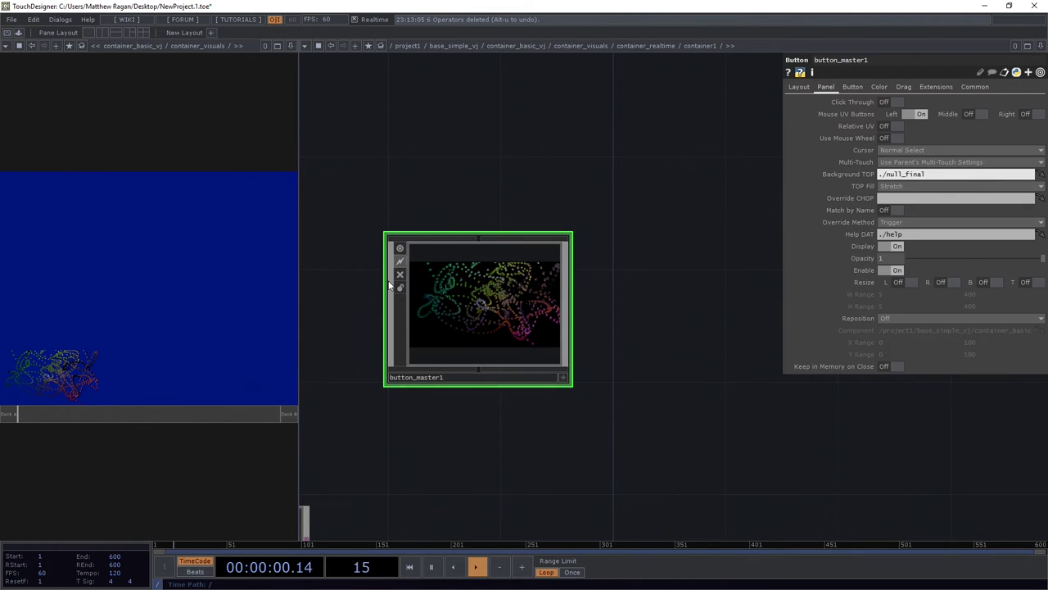
- Turn off the panel display of button_master1
{"action": "left_click_drag", "start_coordinate": [510, 419], "coordinate": [712, 301]}
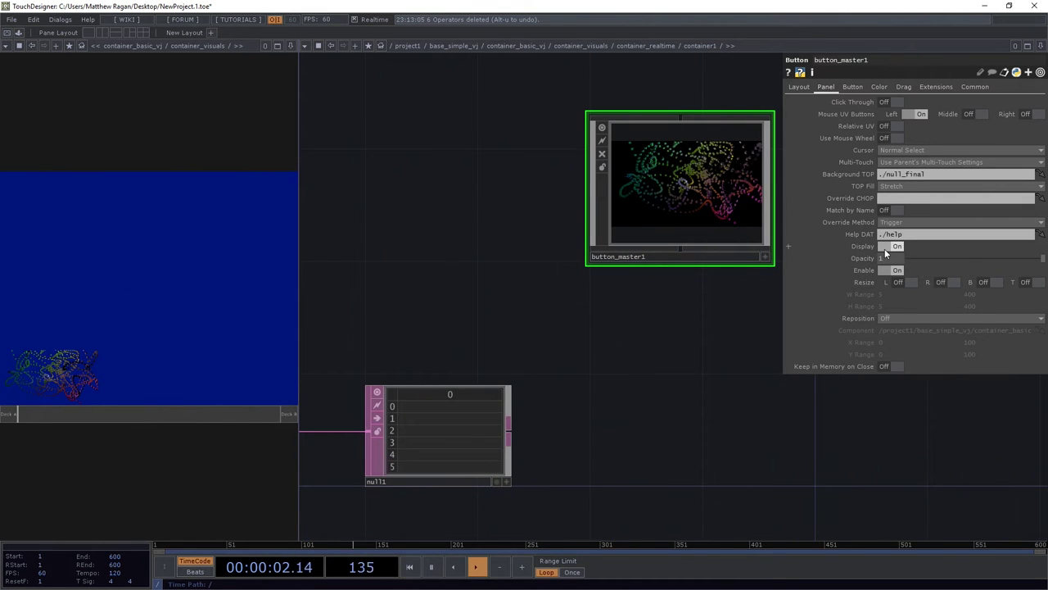
{"action": "left_click", "coordinate": [884, 248]}
{"action": "left_click_drag", "start_coordinate": [698, 384], "coordinate": [655, 364]}
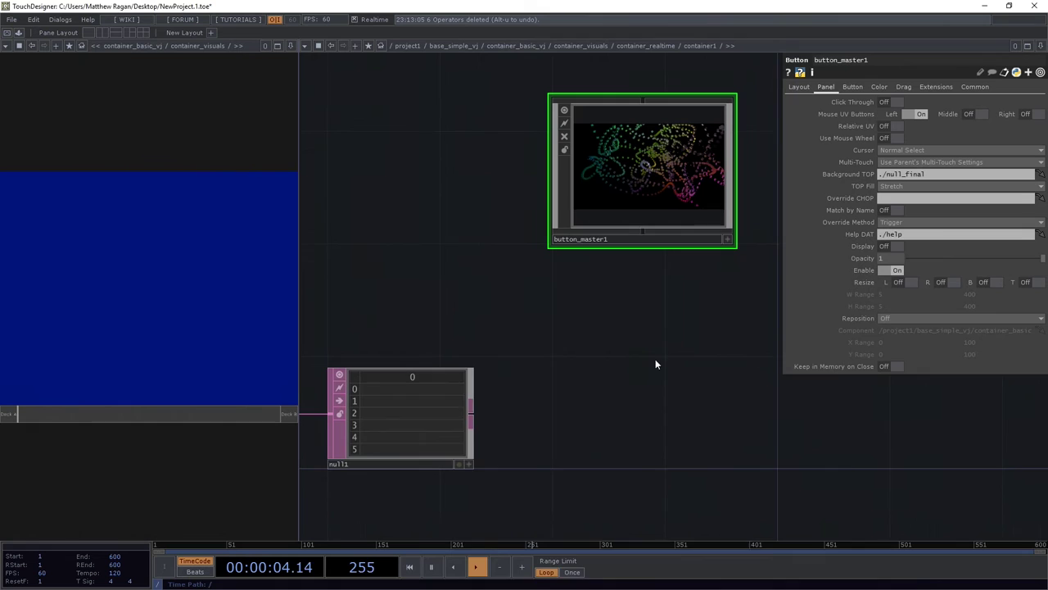
- Add a Replicator COMP to the right of null1, below button_master1
{"action": "key", "text": "Tab"}
{"action": "left_click", "coordinate": [479, 374]}
{"action": "left_click", "coordinate": [647, 395]}
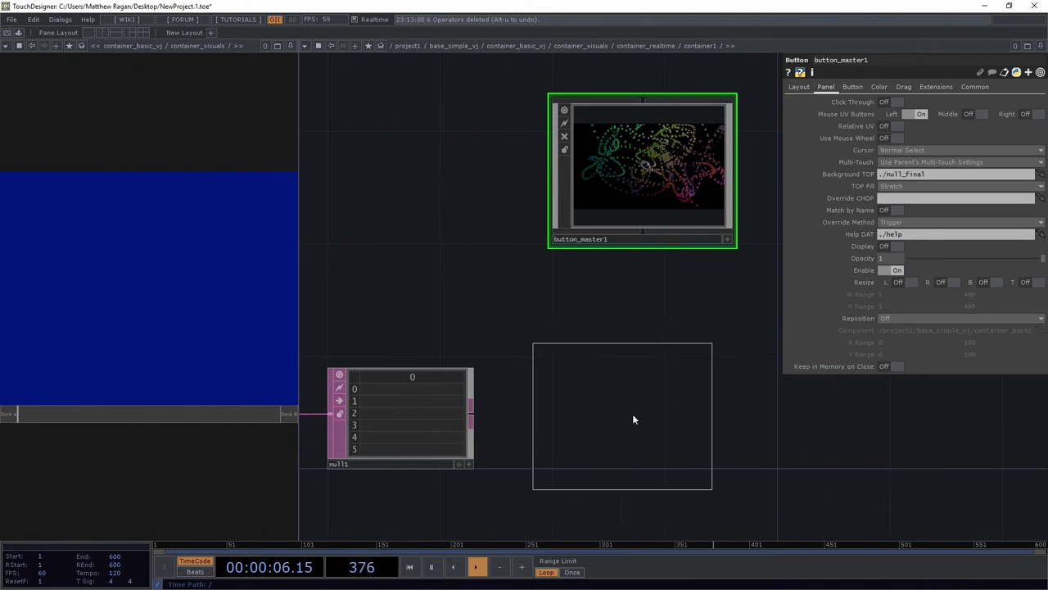
{"action": "left_click", "coordinate": [678, 405]}
{"action": "scroll", "coordinate": [678, 416], "scroll_direction": "up", "scroll_amount": 3}
{"action": "left_click_drag", "start_coordinate": [664, 421], "coordinate": [615, 420]}
- Assign null1 as the Template DAT Table of replicator1
{"action": "scroll", "coordinate": [408, 293], "scroll_direction": "down", "scroll_amount": 5}
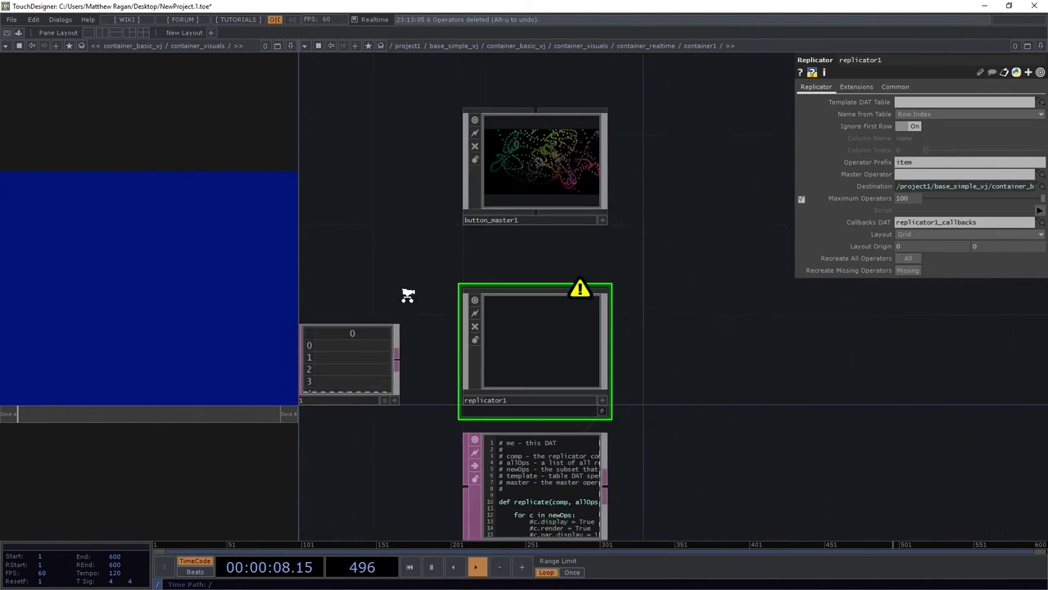
{"action": "scroll", "coordinate": [408, 295], "scroll_direction": "down", "scroll_amount": 1}
{"action": "left_click_drag", "start_coordinate": [408, 295], "coordinate": [495, 209]}
{"action": "left_click_drag", "start_coordinate": [424, 260], "coordinate": [543, 240]}
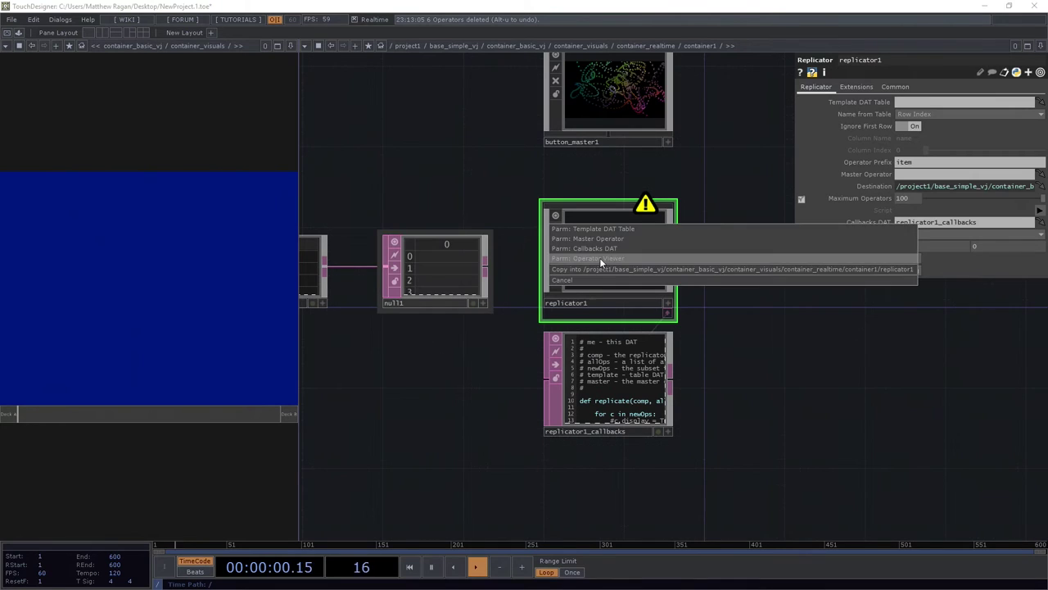
{"action": "left_click", "coordinate": [604, 229]}
- Set the Clone Master of button_master1 to button_master1
{"action": "left_click", "coordinate": [612, 184]}
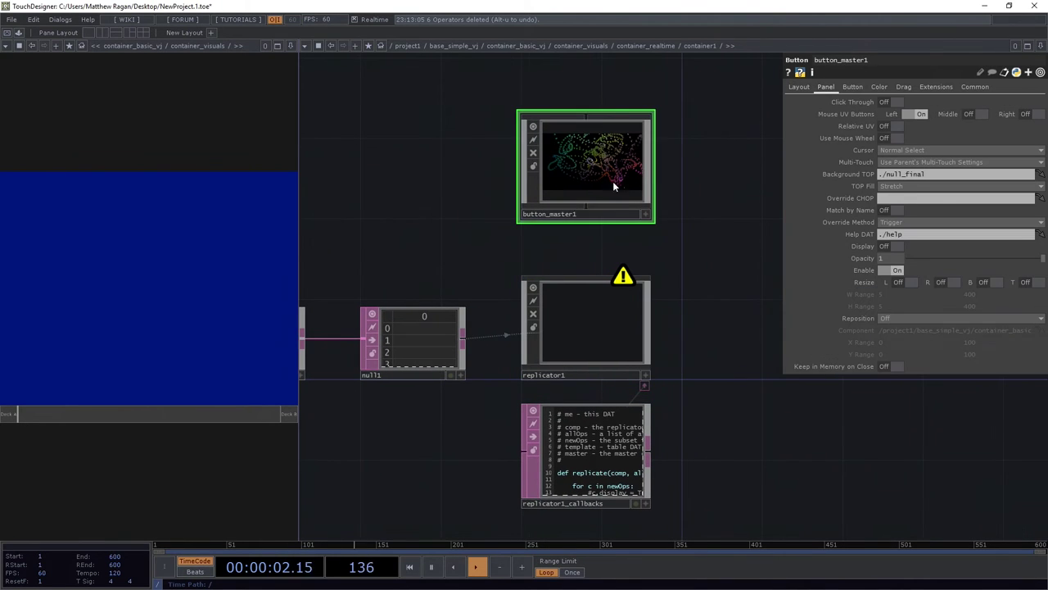
{"action": "left_click", "coordinate": [852, 87]}
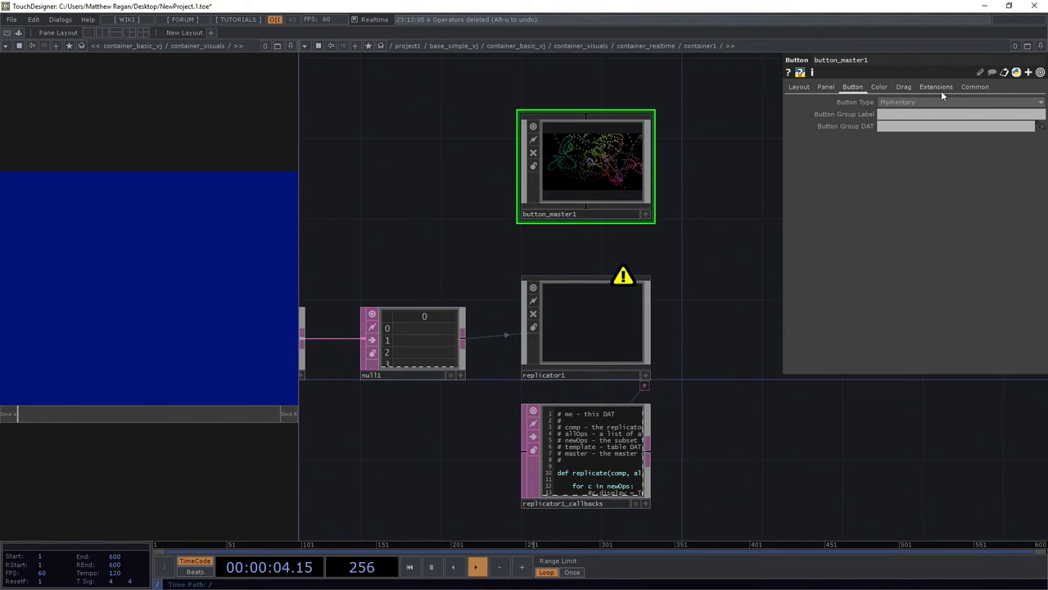
{"action": "left_click", "coordinate": [975, 86]}
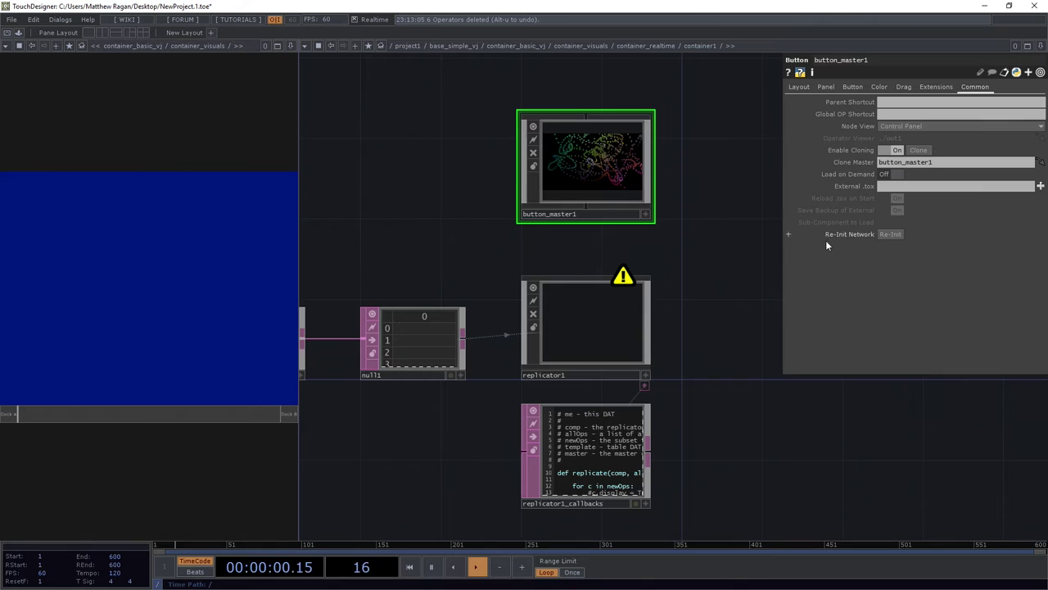
- Uncomment the line c.par.display = 1 in replicator1_callbacks
{"action": "scroll", "coordinate": [678, 235], "scroll_direction": "up", "scroll_amount": 2}
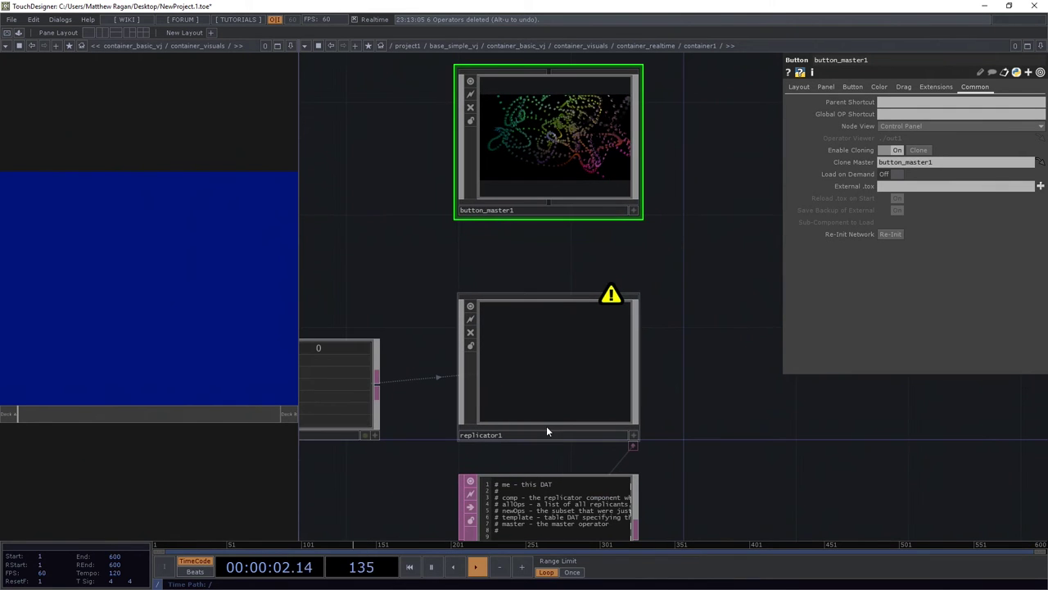
{"action": "left_click_drag", "start_coordinate": [689, 391], "coordinate": [694, 248]}
{"action": "left_click", "coordinate": [528, 346]}
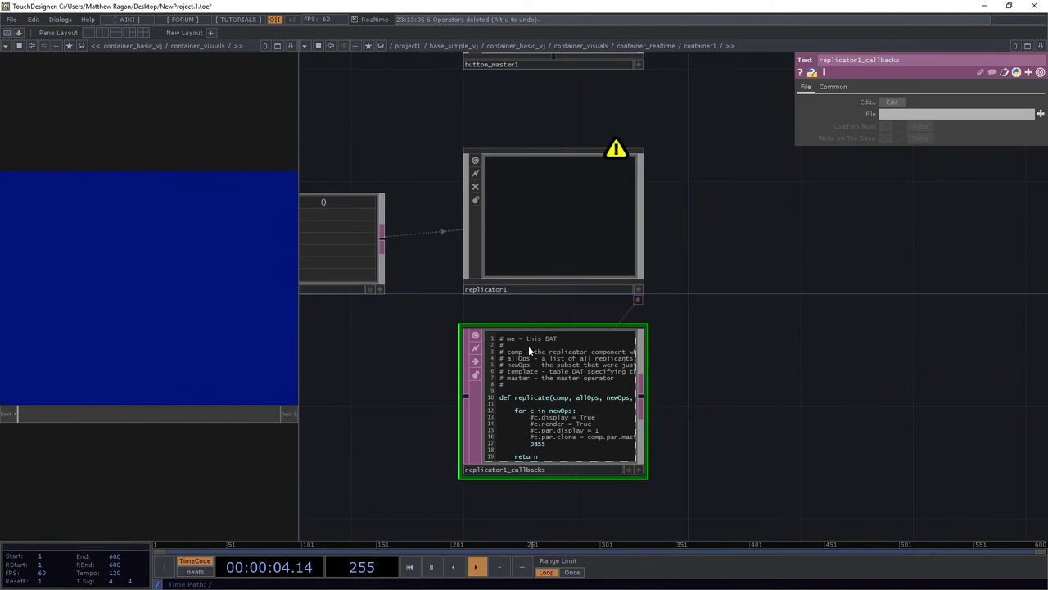
{"action": "scroll", "coordinate": [561, 438], "scroll_direction": "up", "scroll_amount": 2}
{"action": "key", "text": "a"}
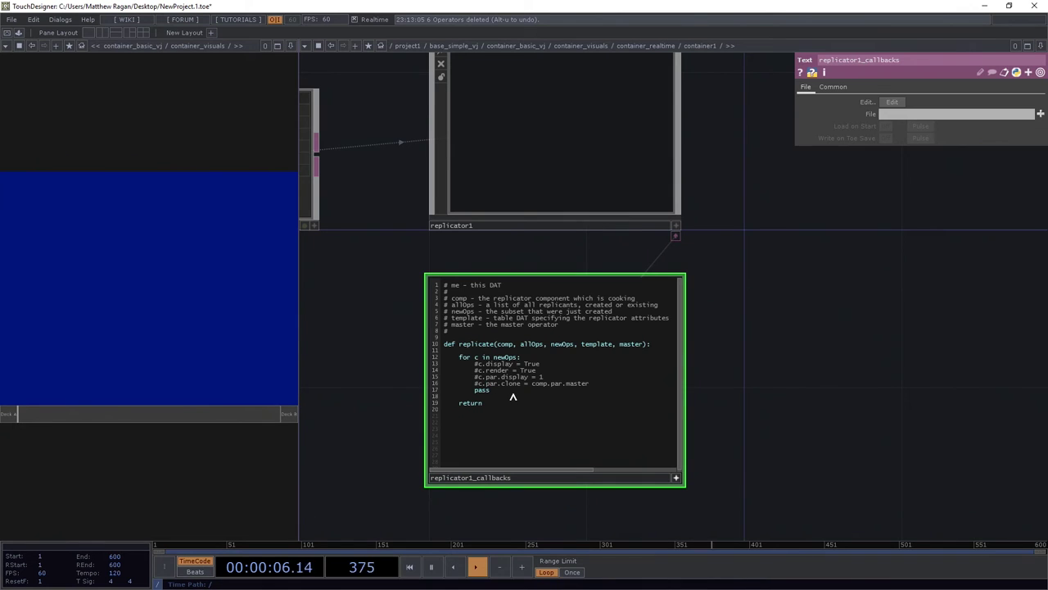
{"action": "left_click", "coordinate": [479, 378]}
{"action": "key", "text": "BackSpace"}
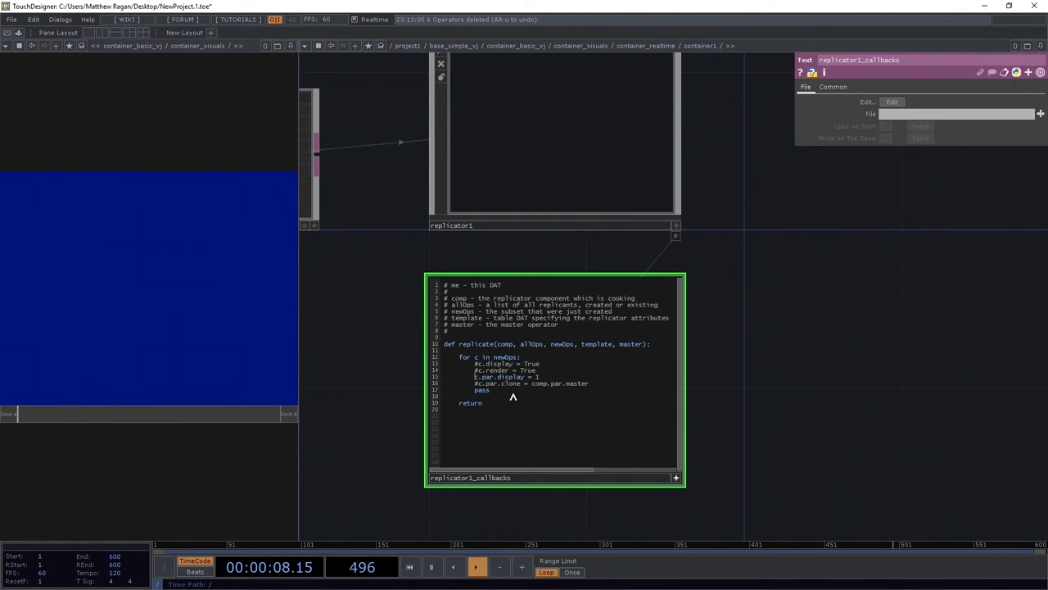
- Assign button_master1 as the Master Operator of replicator1
{"action": "scroll", "coordinate": [721, 450], "scroll_direction": "down", "scroll_amount": 6}
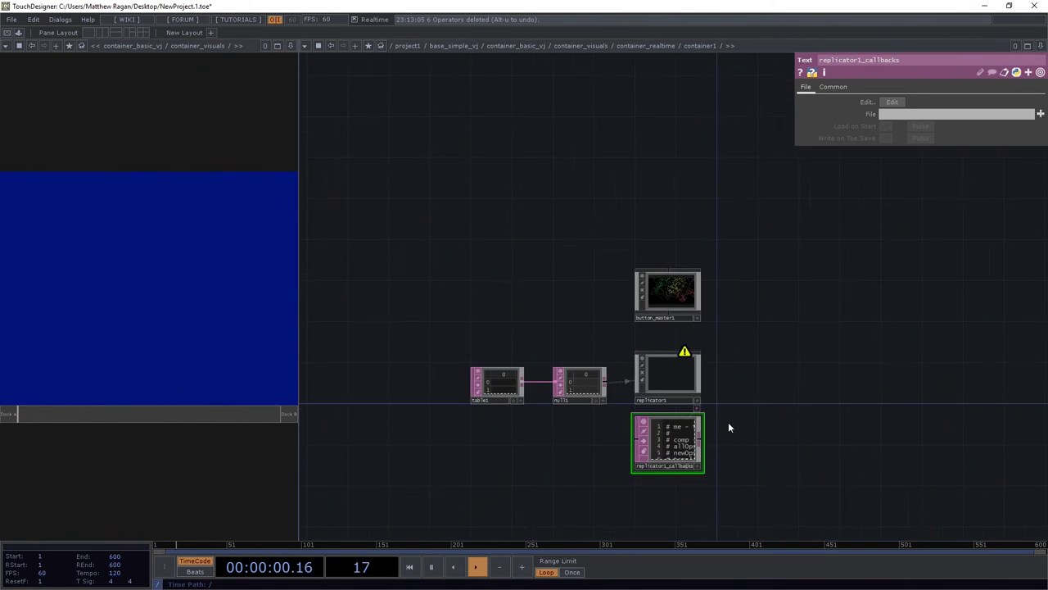
{"action": "scroll", "coordinate": [729, 424], "scroll_direction": "up", "scroll_amount": 3}
{"action": "left_click_drag", "start_coordinate": [732, 294], "coordinate": [618, 293]}
{"action": "left_click_drag", "start_coordinate": [502, 239], "coordinate": [512, 348]}
{"action": "left_click", "coordinate": [586, 338]}
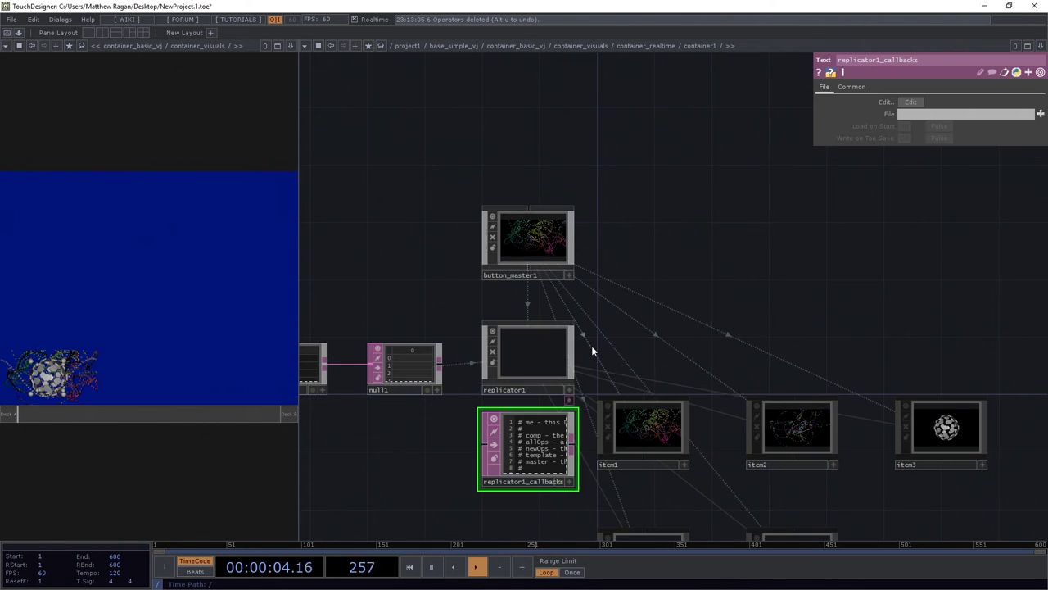
- Turn off Ignore First Row on replicator1 so the table's first row also gets a button
{"action": "left_click_drag", "start_coordinate": [772, 342], "coordinate": [587, 166]}
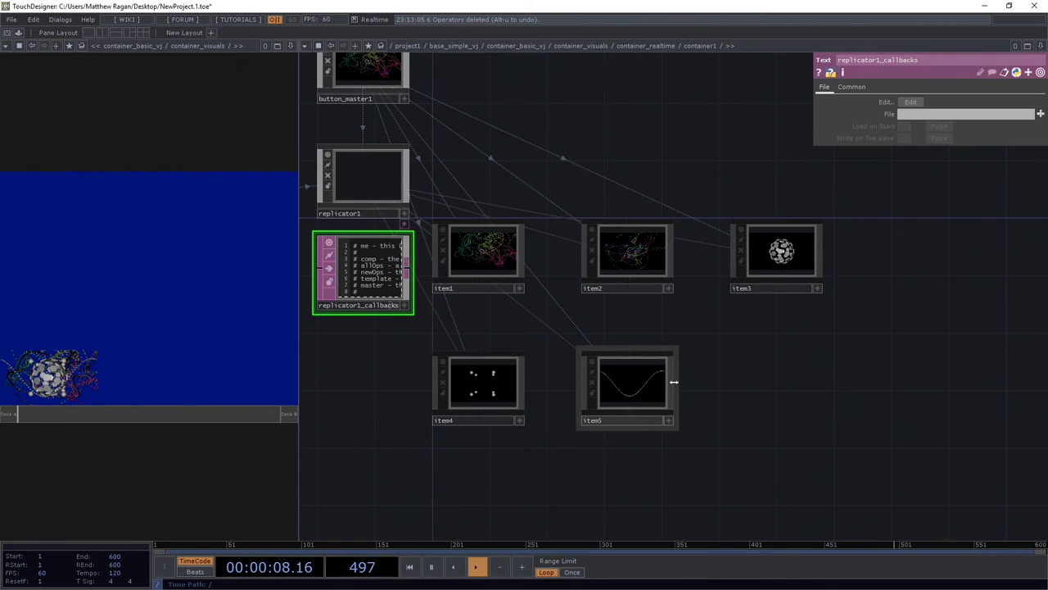
{"action": "left_click_drag", "start_coordinate": [573, 160], "coordinate": [666, 161]}
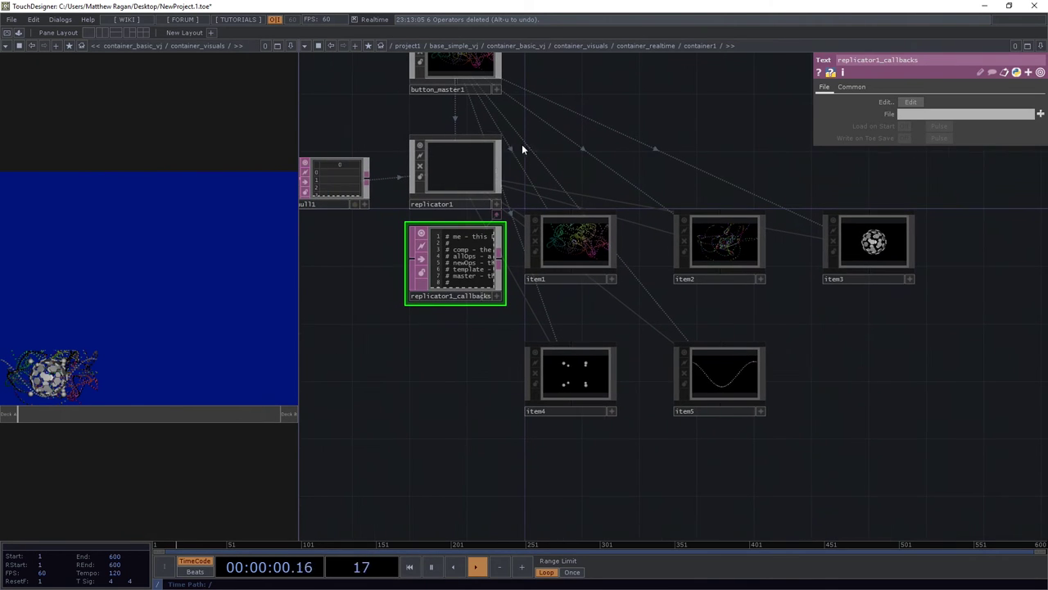
{"action": "left_click", "coordinate": [474, 154]}
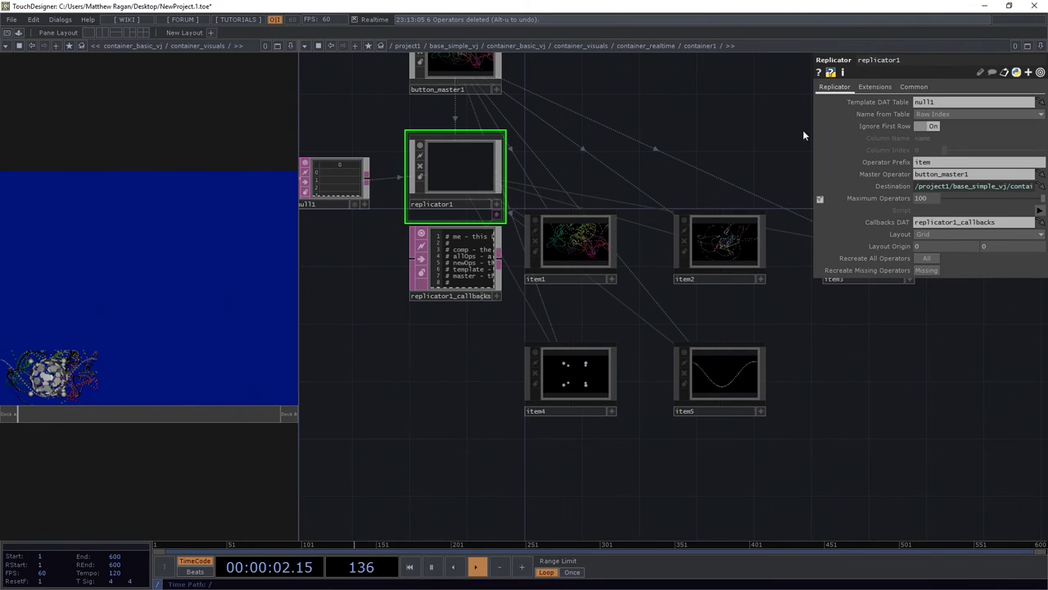
{"action": "left_click", "coordinate": [917, 123]}
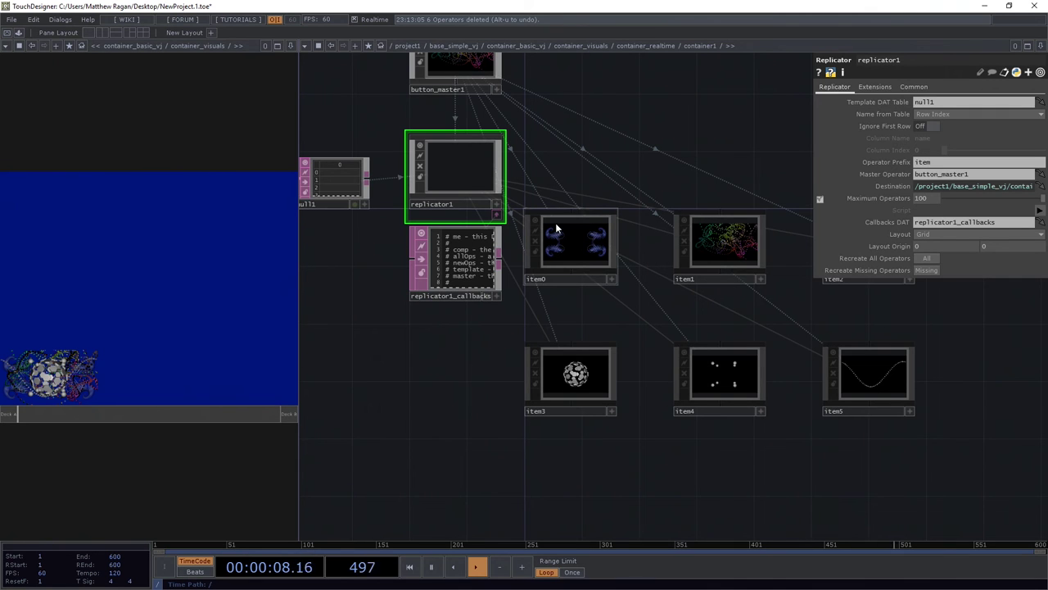
- Set container1's Align to Layout Horizontal Left to Right with Max per Line 3
{"action": "scroll", "coordinate": [504, 198], "scroll_direction": "down", "scroll_amount": 5}
{"action": "scroll", "coordinate": [503, 198], "scroll_direction": "down", "scroll_amount": 3}
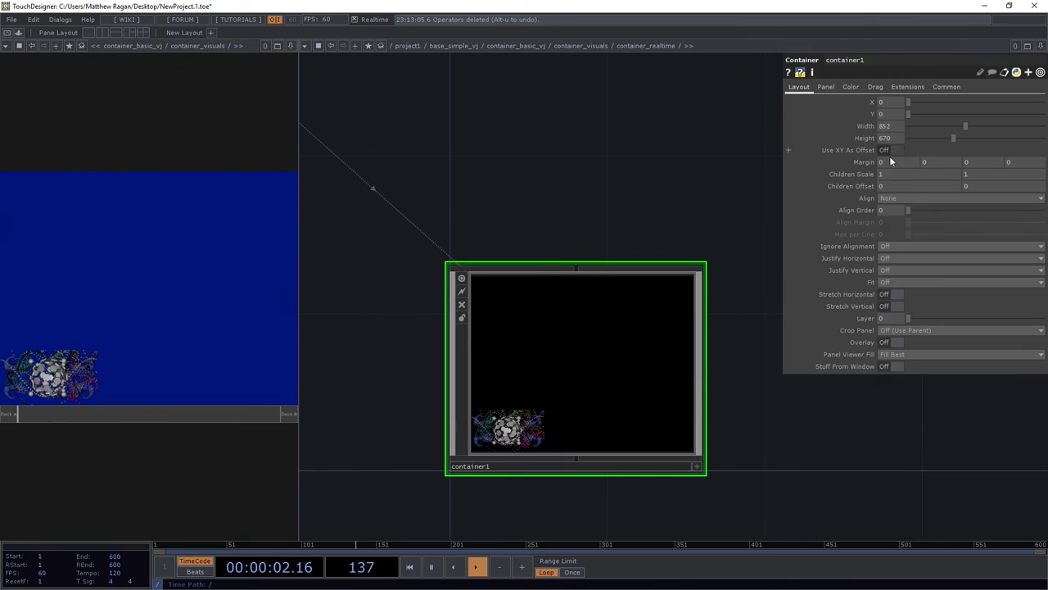
{"action": "left_click", "coordinate": [901, 198]}
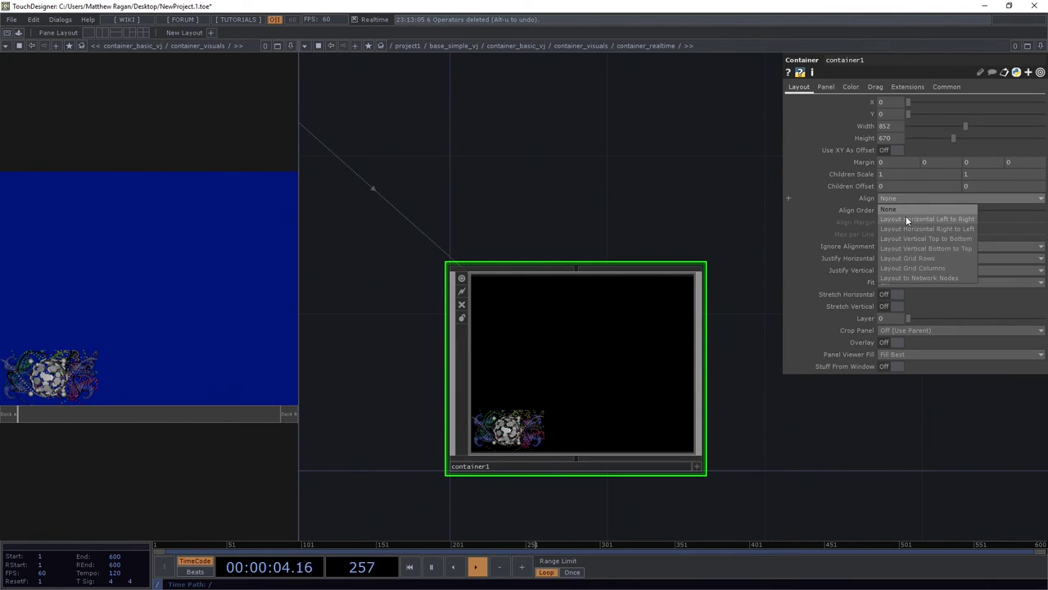
{"action": "left_click", "coordinate": [907, 218]}
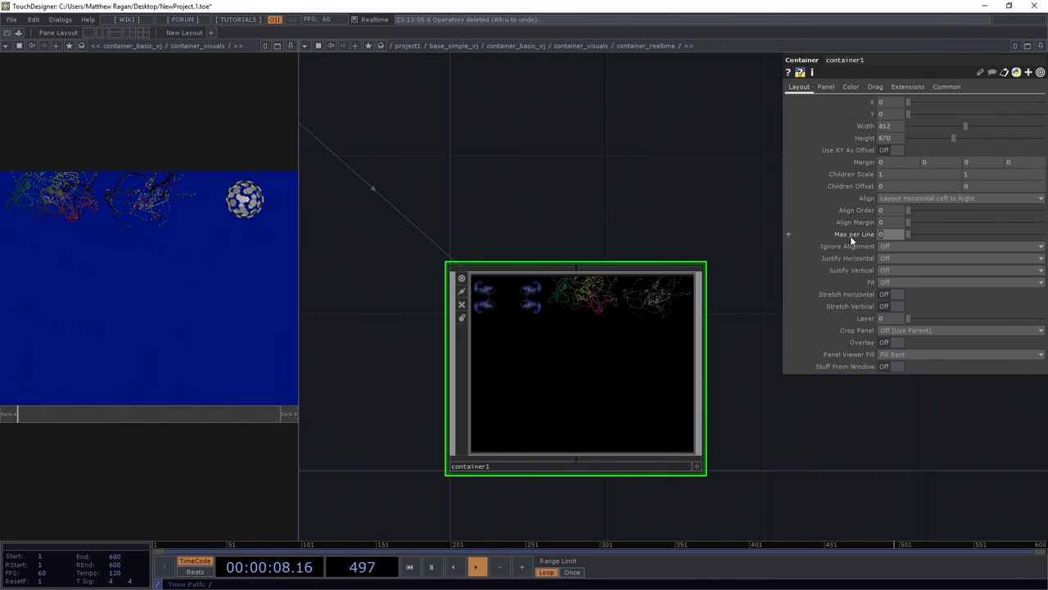
{"action": "type", "text": "3"}
{"action": "key", "text": "Return"}
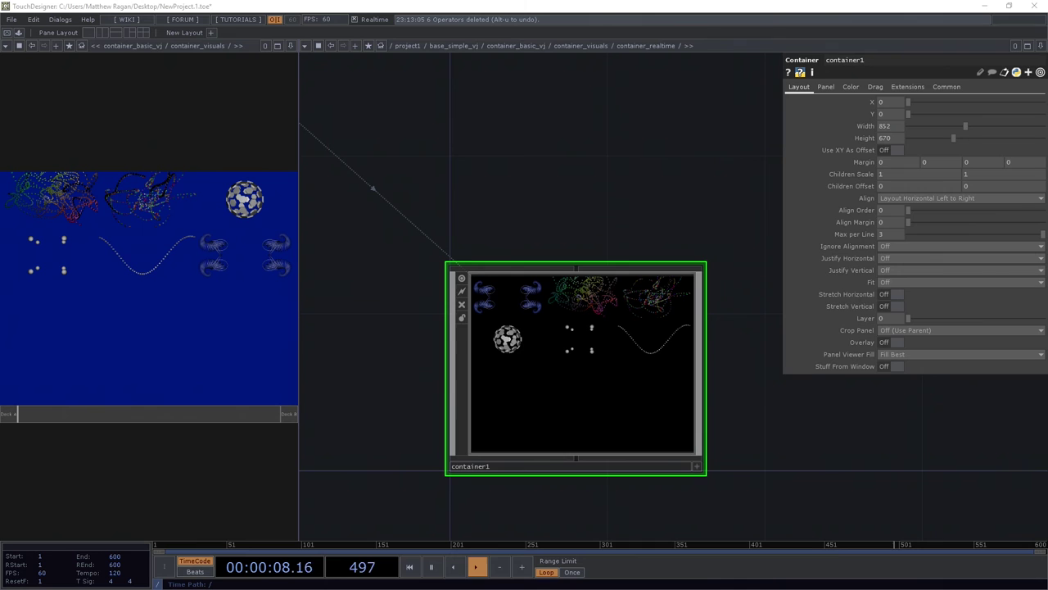
- Examine the button layout in container1 and the replicated items and master button in its network
{"action": "left_click_drag", "start_coordinate": [528, 221], "coordinate": [625, 206]}
{"action": "scroll", "coordinate": [625, 207], "scroll_direction": "down", "scroll_amount": 3}
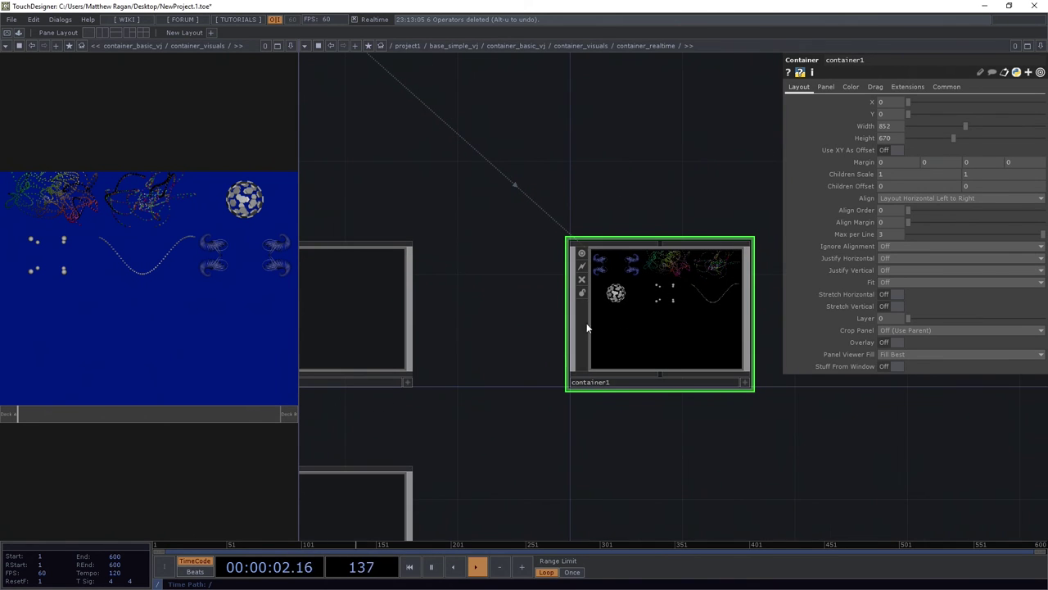
{"action": "left_click_drag", "start_coordinate": [647, 429], "coordinate": [550, 449]}
{"action": "scroll", "coordinate": [563, 323], "scroll_direction": "up", "scroll_amount": 3}
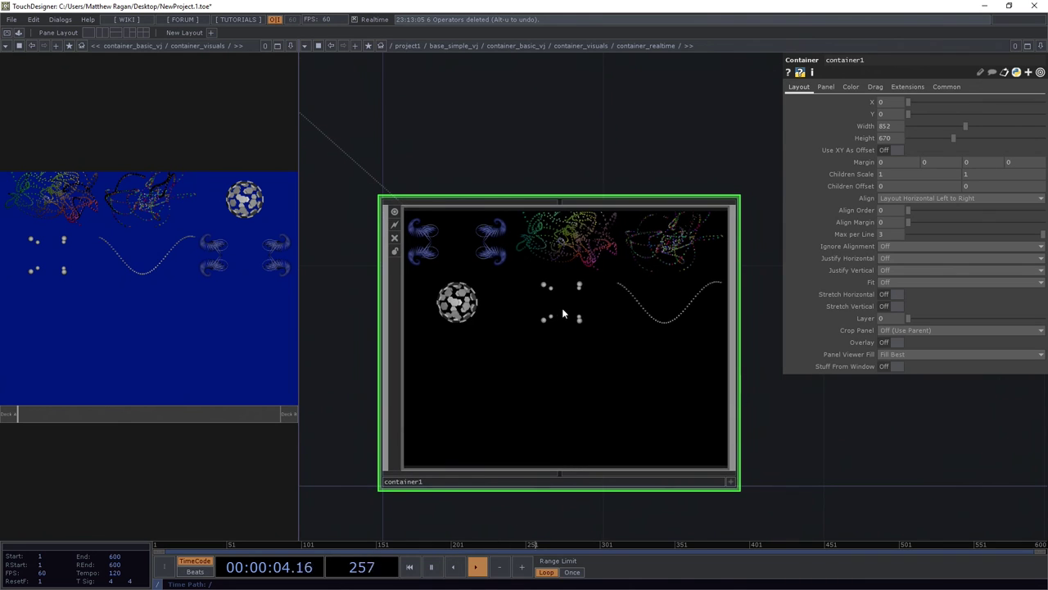
{"action": "scroll", "coordinate": [574, 315], "scroll_direction": "up", "scroll_amount": 5}
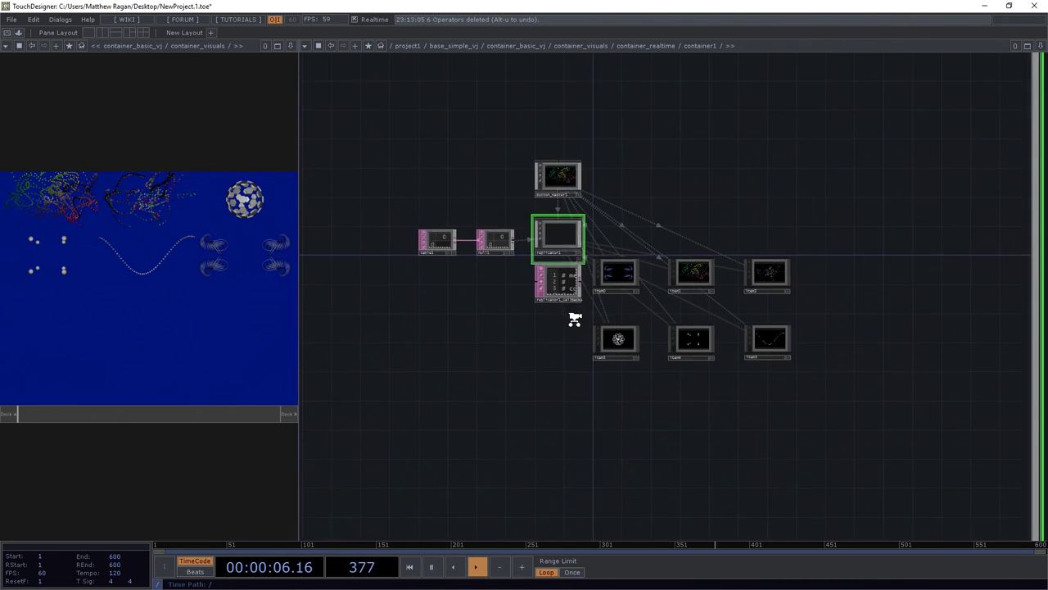
{"action": "left_click_drag", "start_coordinate": [592, 349], "coordinate": [510, 352]}
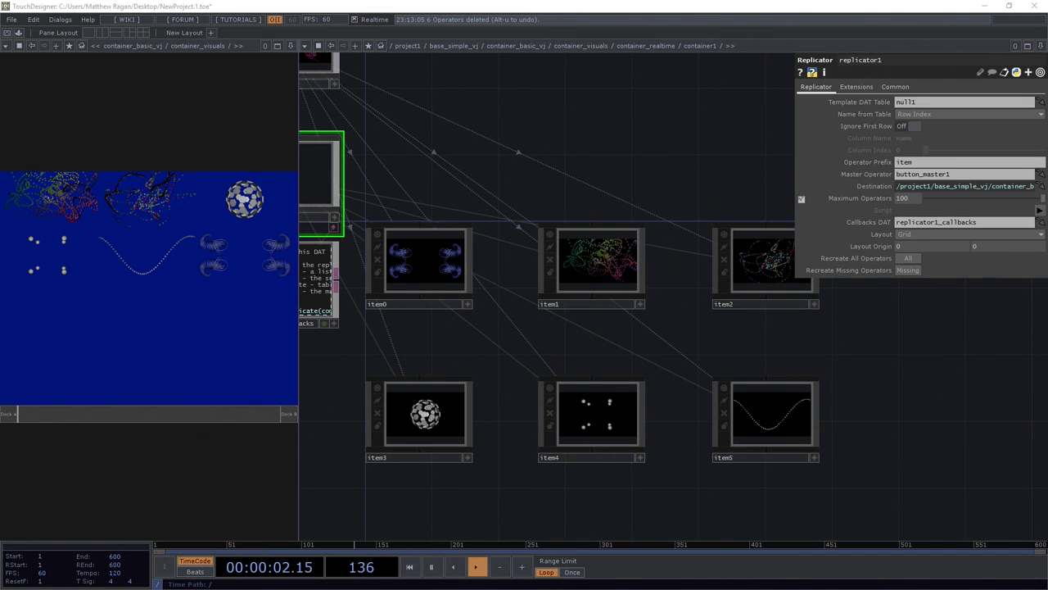
{"action": "left_click_drag", "start_coordinate": [416, 153], "coordinate": [623, 290]}
{"action": "scroll", "coordinate": [503, 186], "scroll_direction": "up", "scroll_amount": 5}
{"action": "scroll", "coordinate": [511, 186], "scroll_direction": "up", "scroll_amount": 1}
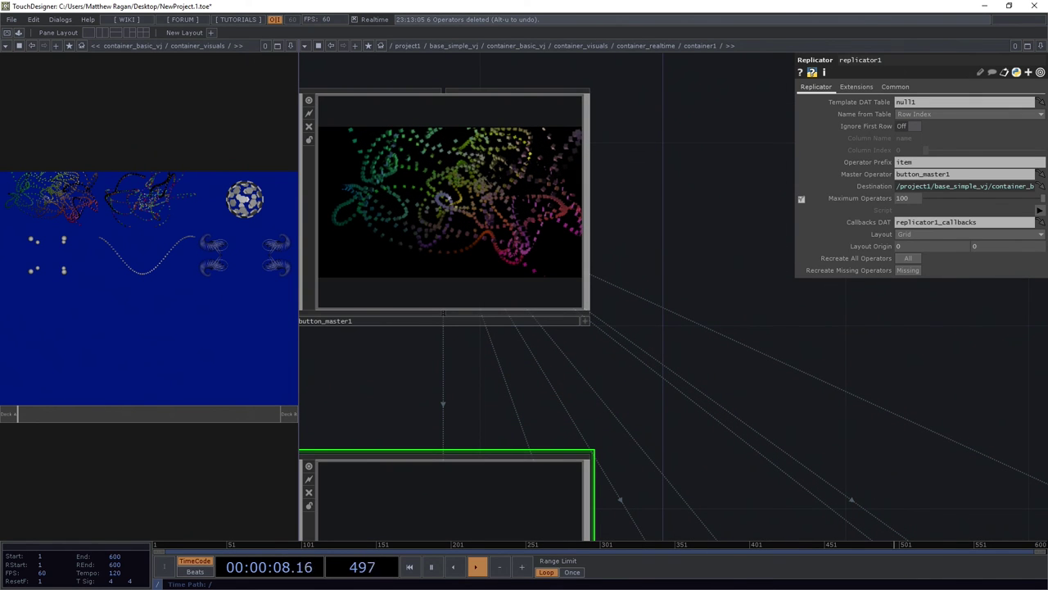
- Set the left, right, bottom and top borders of button_master1 to Border A
{"action": "scroll", "coordinate": [566, 243], "scroll_direction": "down", "scroll_amount": 3}
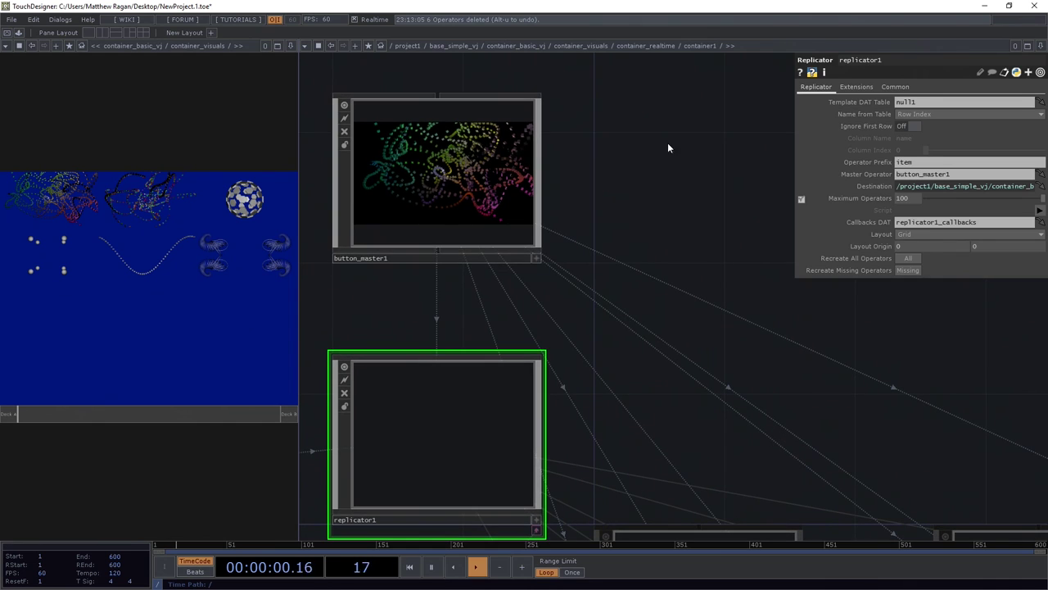
{"action": "left_click", "coordinate": [524, 172]}
{"action": "left_click", "coordinate": [851, 87]}
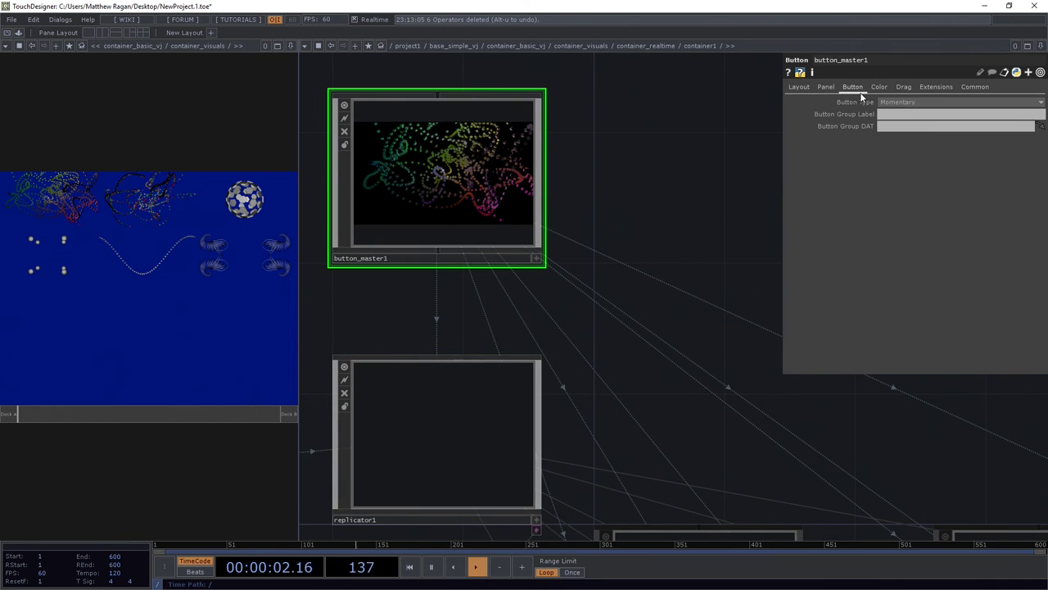
{"action": "left_click", "coordinate": [825, 87]}
{"action": "left_click", "coordinate": [884, 87]}
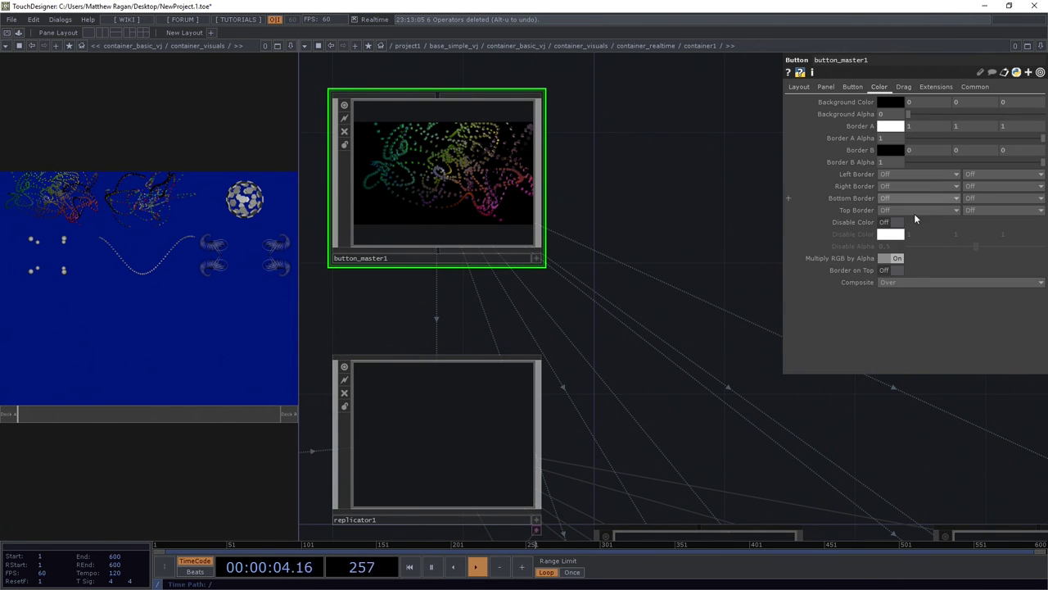
{"action": "left_click", "coordinate": [927, 185]}
{"action": "left_click", "coordinate": [907, 195]}
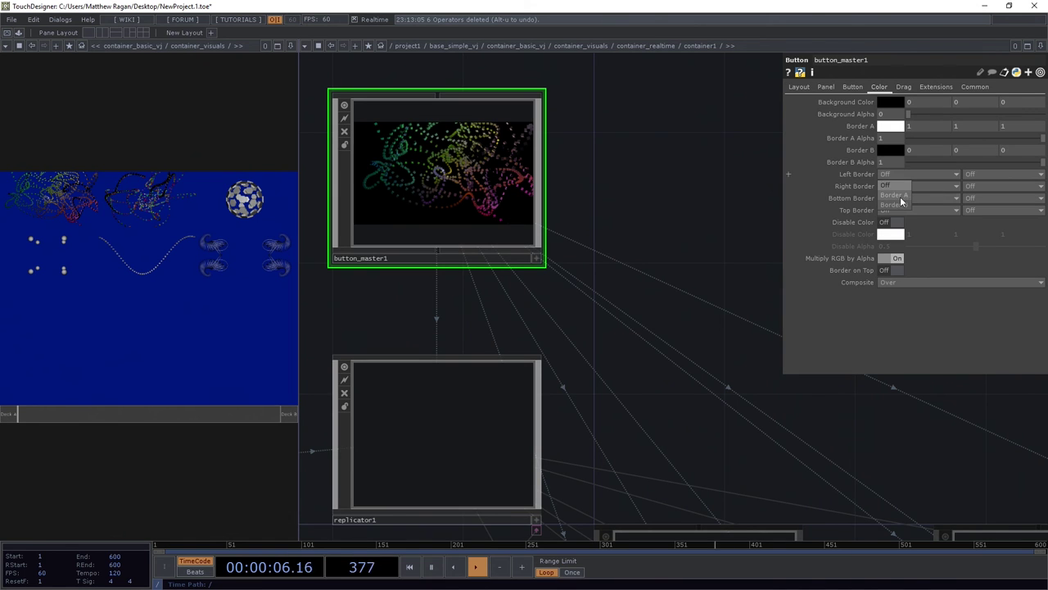
{"action": "left_click", "coordinate": [911, 190]}
{"action": "left_click", "coordinate": [902, 207]}
{"action": "left_click", "coordinate": [904, 199]}
{"action": "left_click", "coordinate": [904, 219]}
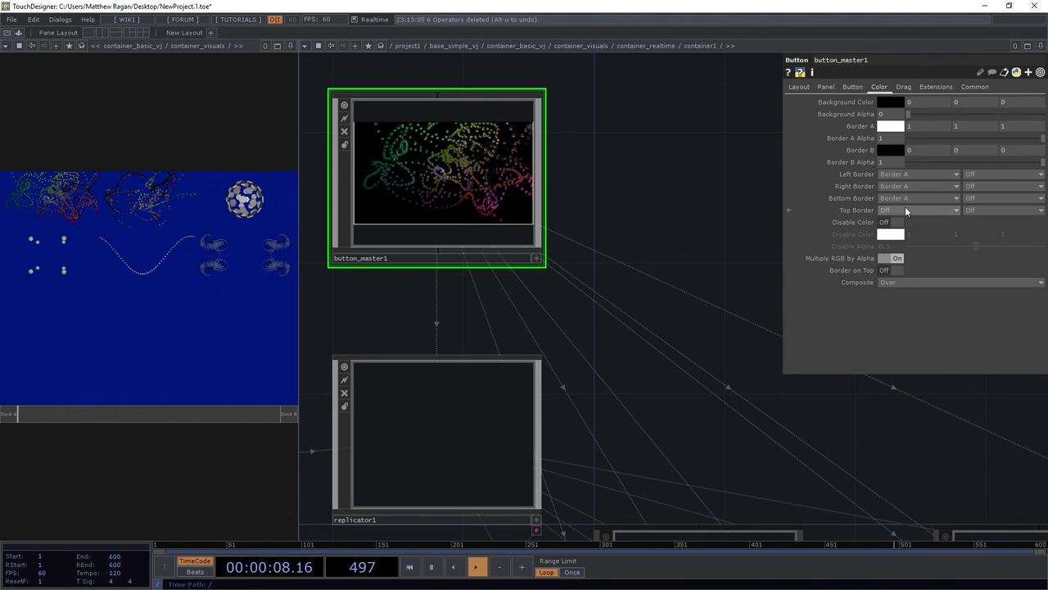
{"action": "left_click", "coordinate": [905, 210]}
{"action": "left_click", "coordinate": [904, 230]}
{"action": "left_click", "coordinate": [812, 200]}
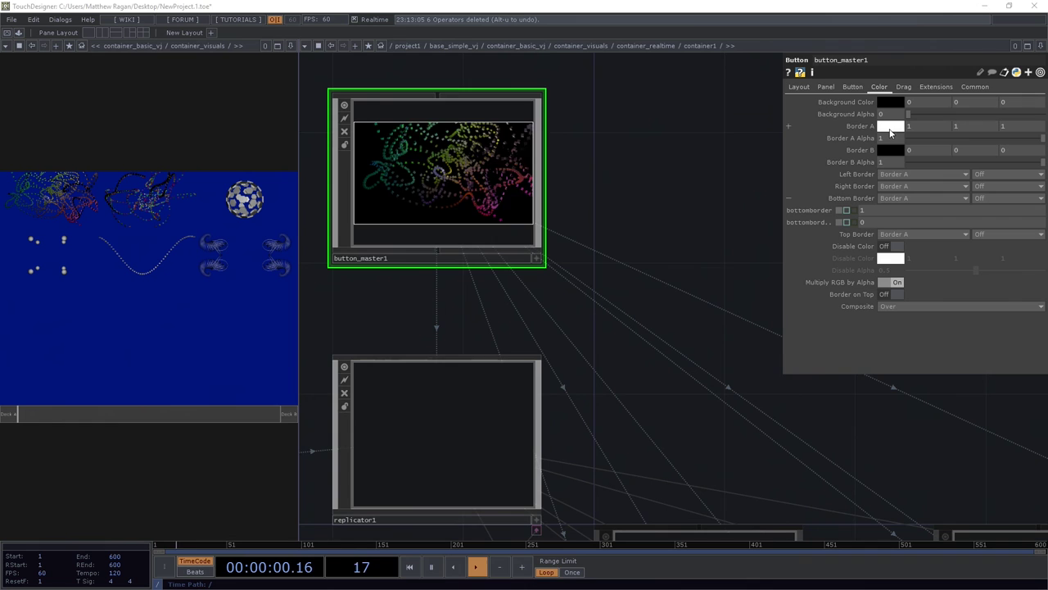
- Set button_master1's Border A color to gray 0.5, 0.5, 0.5 and turn on Border on Top
{"action": "left_click", "coordinate": [898, 129]}
{"action": "left_click", "coordinate": [502, 113]}
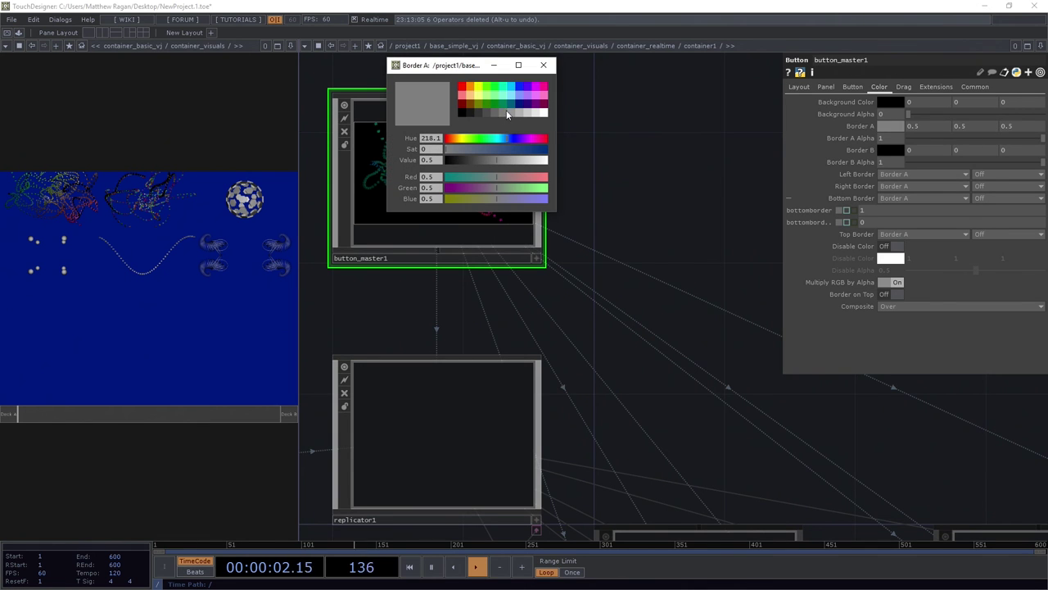
{"action": "left_click", "coordinate": [543, 65]}
{"action": "scroll", "coordinate": [642, 224], "scroll_direction": "down", "scroll_amount": 3}
{"action": "scroll", "coordinate": [593, 205], "scroll_direction": "down", "scroll_amount": 3}
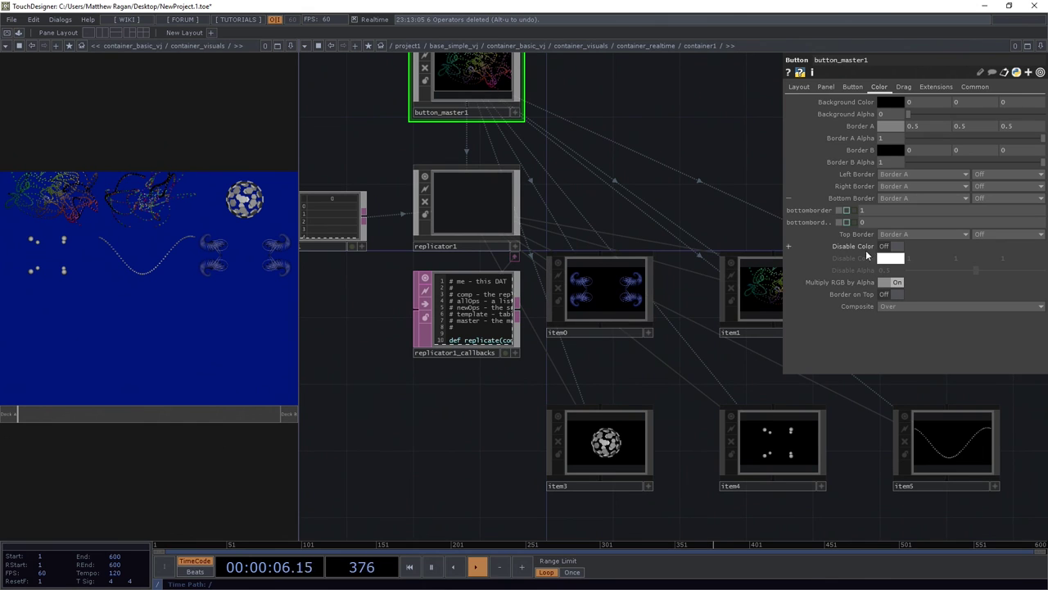
{"action": "left_click", "coordinate": [888, 293]}
- Recreate all operators of replicator1 so the item buttons pick up the master's borders
{"action": "scroll", "coordinate": [508, 246], "scroll_direction": "up", "scroll_amount": 2}
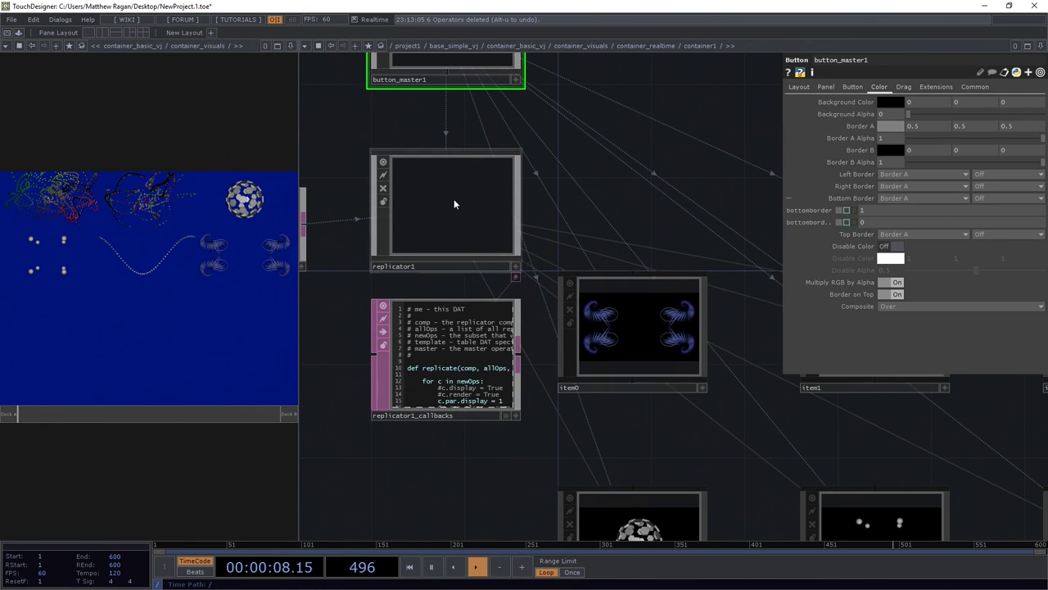
{"action": "left_click", "coordinate": [454, 204]}
{"action": "left_click_drag", "start_coordinate": [610, 177], "coordinate": [641, 320]}
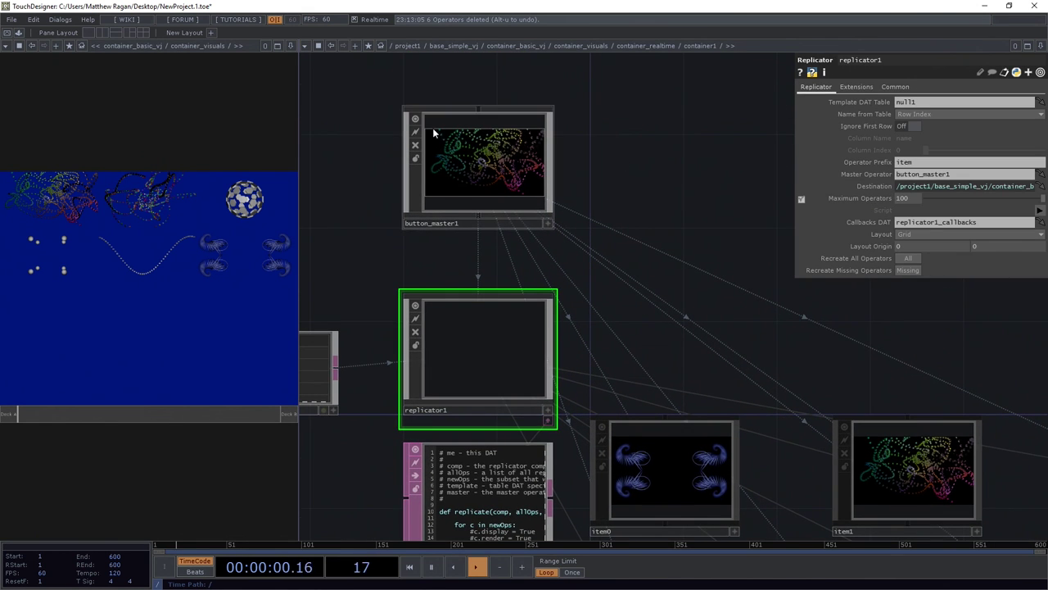
{"action": "left_click", "coordinate": [909, 259]}
{"action": "left_click_drag", "start_coordinate": [889, 383], "coordinate": [546, 190]}
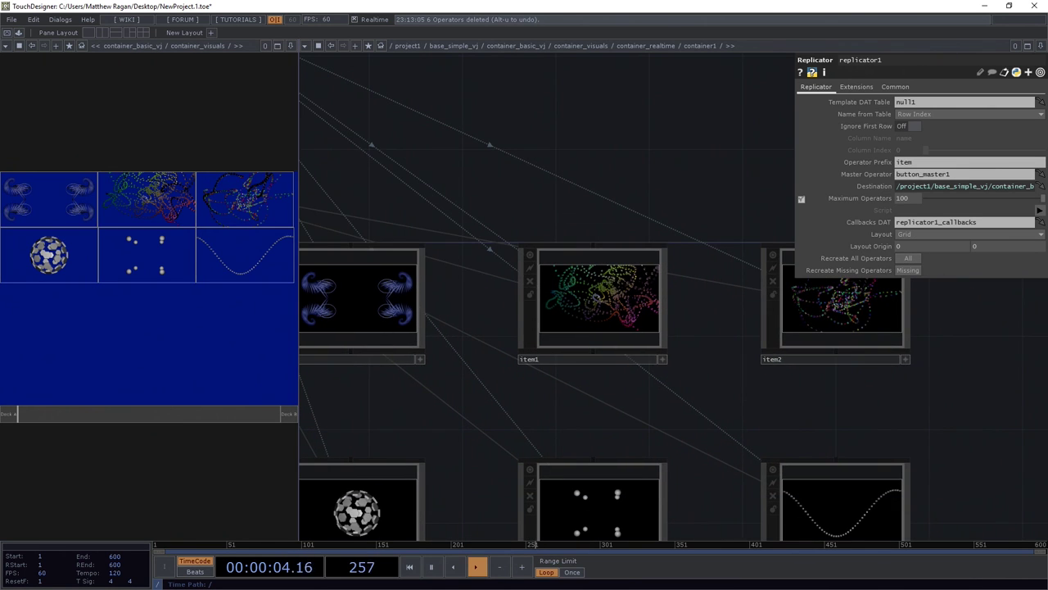
- Set container1's Align Margin to 4
{"action": "scroll", "coordinate": [473, 259], "scroll_direction": "down", "scroll_amount": 6}
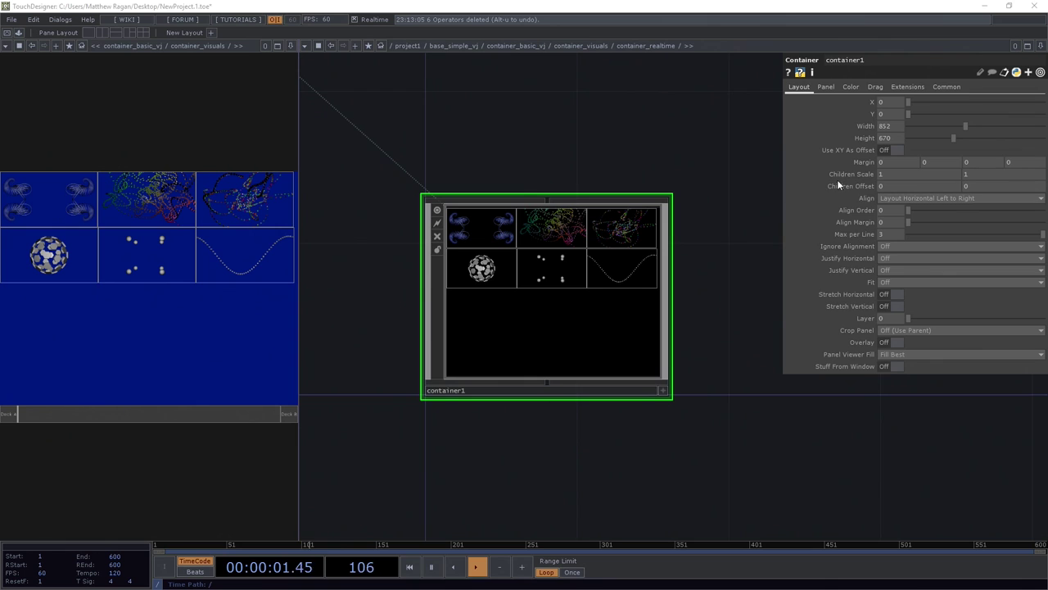
{"action": "left_click", "coordinate": [894, 222]}
{"action": "type", "text": "4"}
{"action": "key", "text": "Return"}
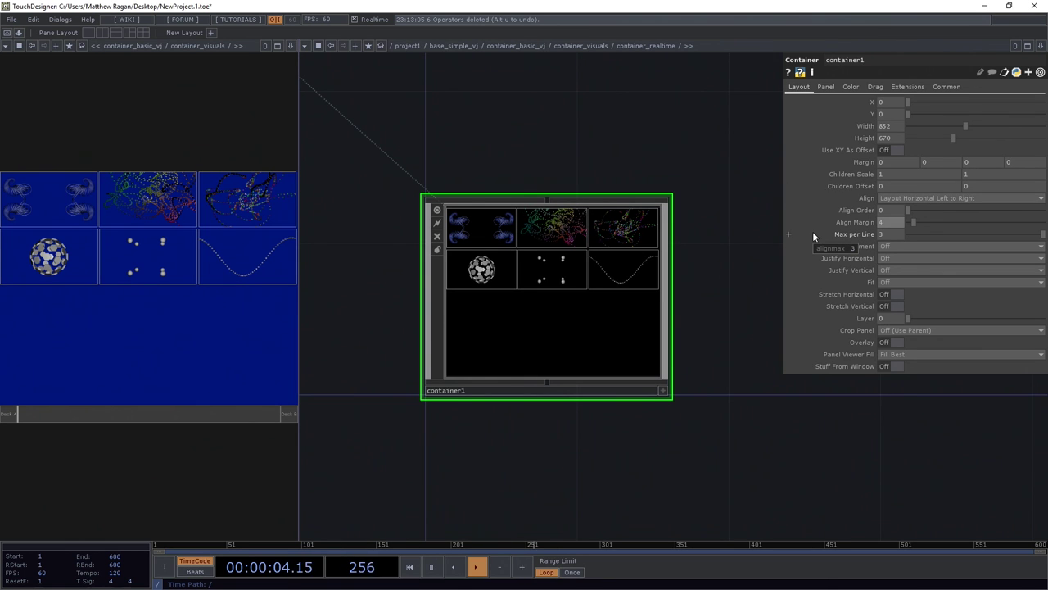